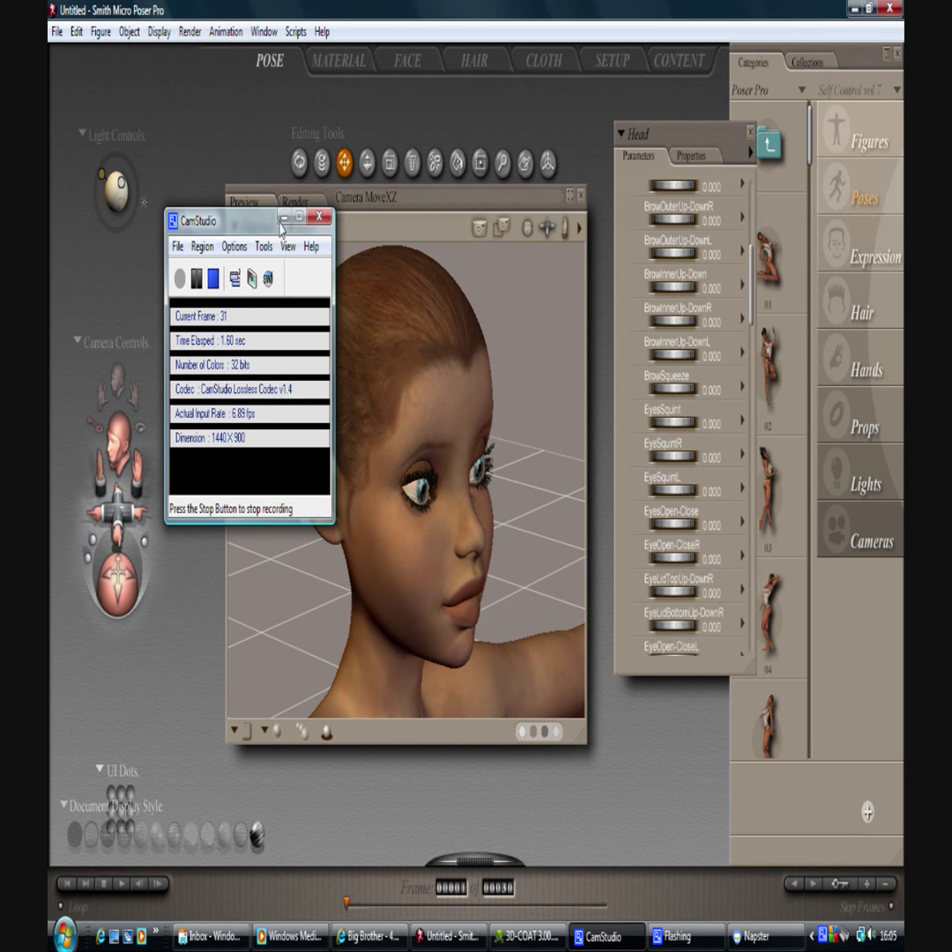
Step: Set the head's EyesOpen-Close parameter to -0.4 to lower the eyelids
left_click(282, 218)
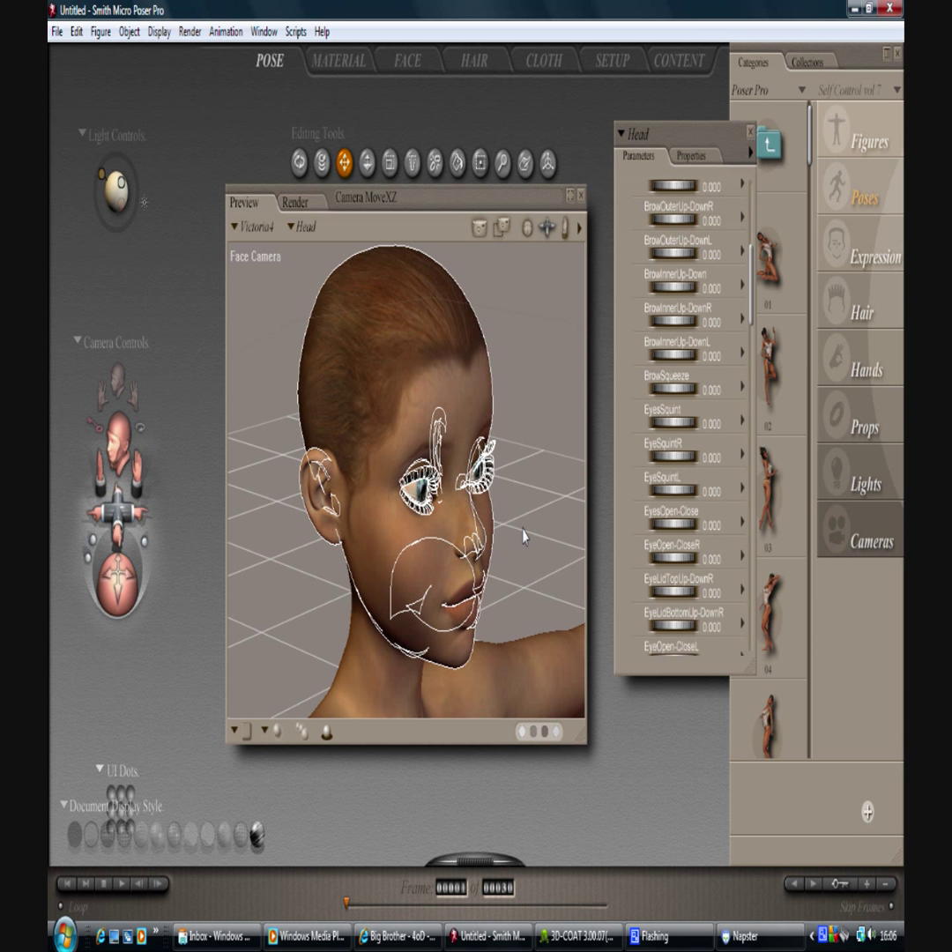
left_click(751, 137)
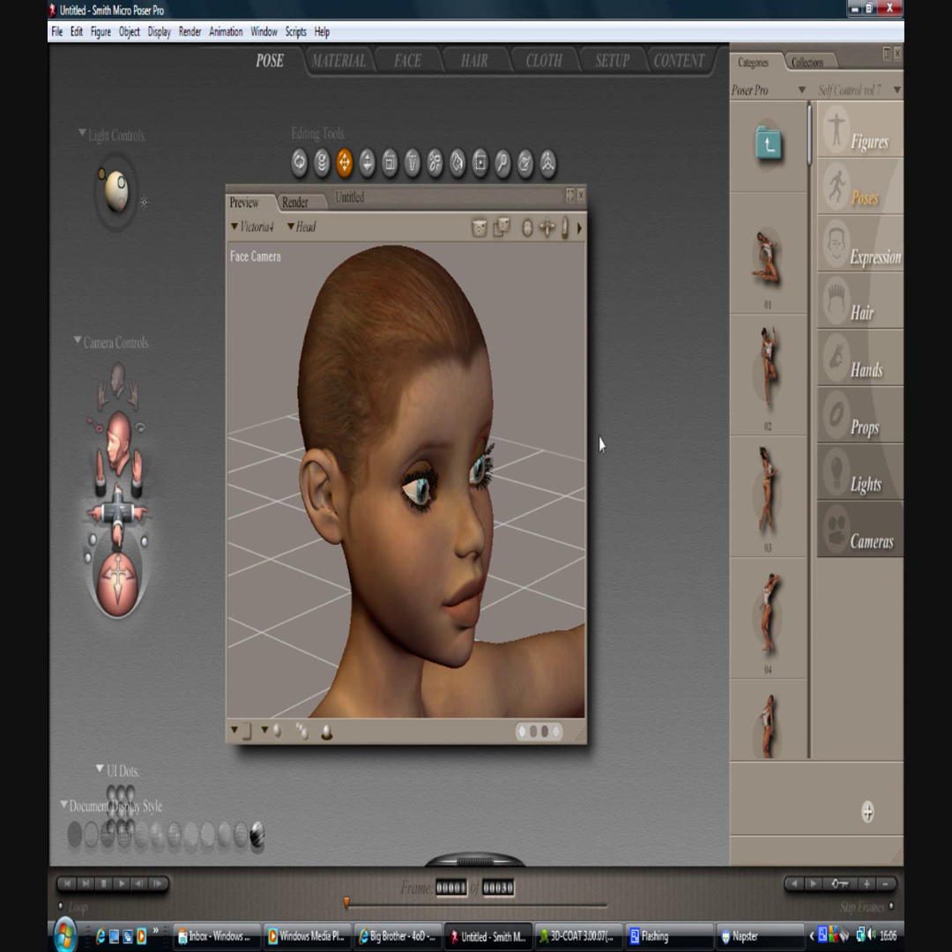
key("ctrl+i")
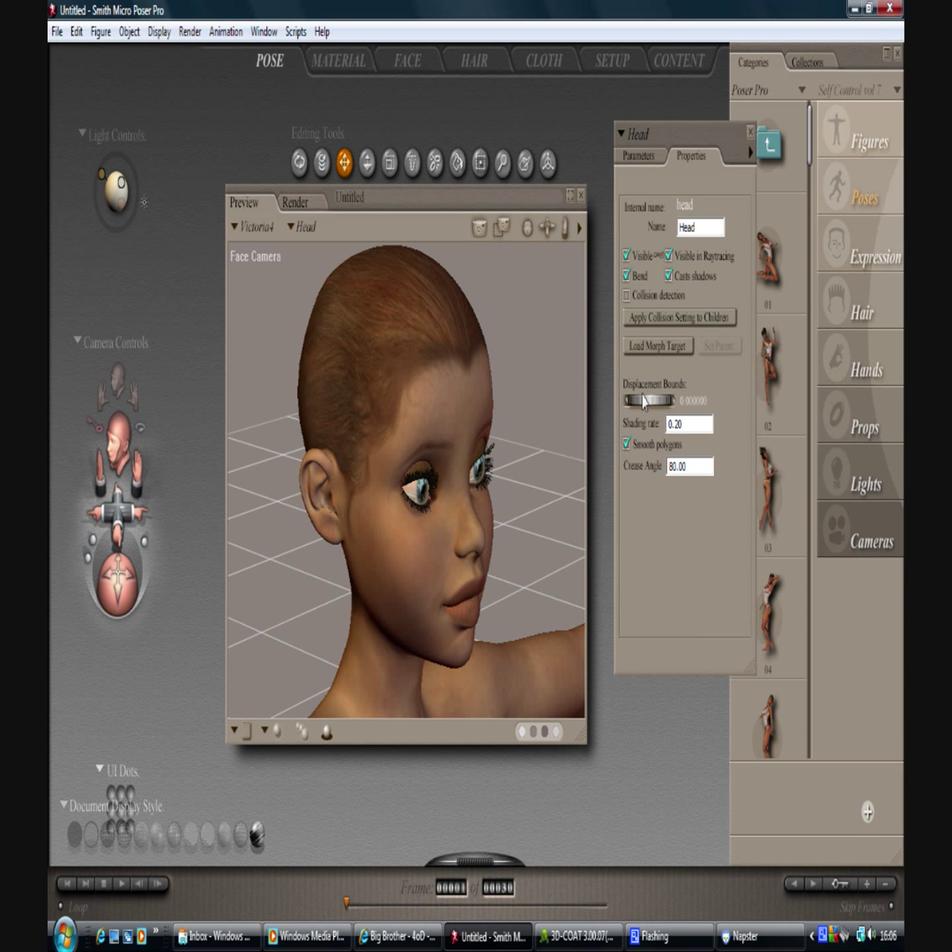
left_click(636, 159)
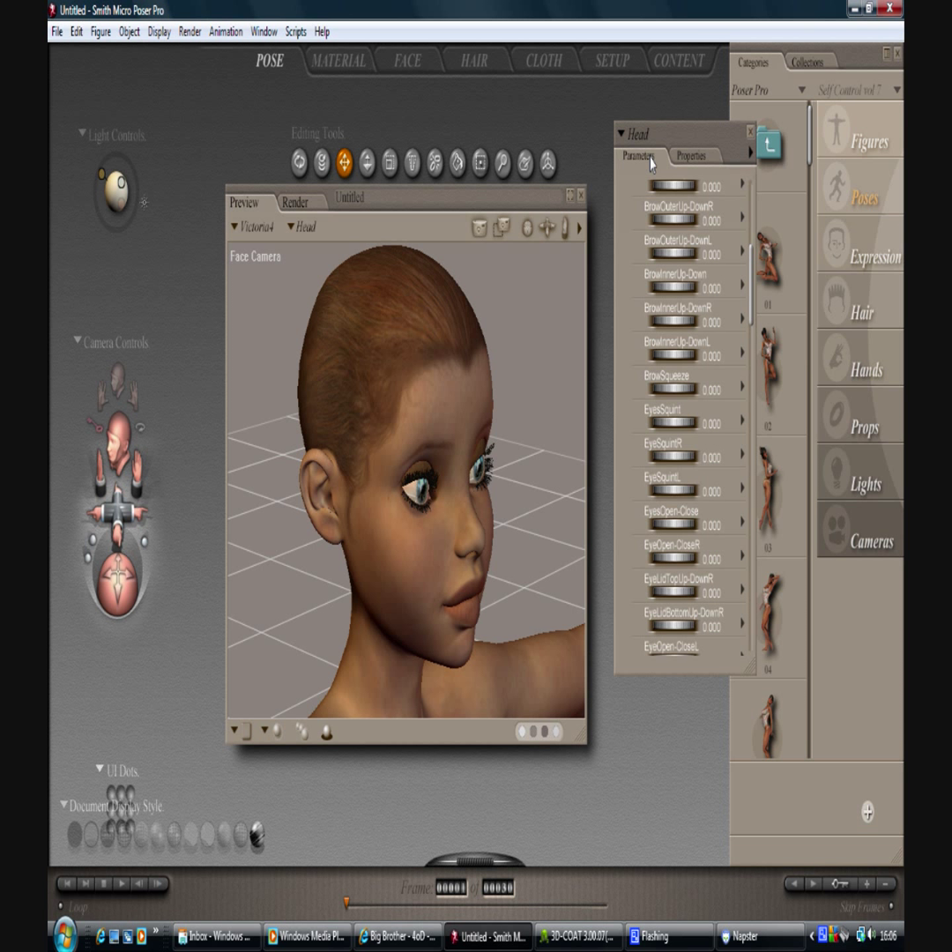
scroll(750, 283, "down", 3)
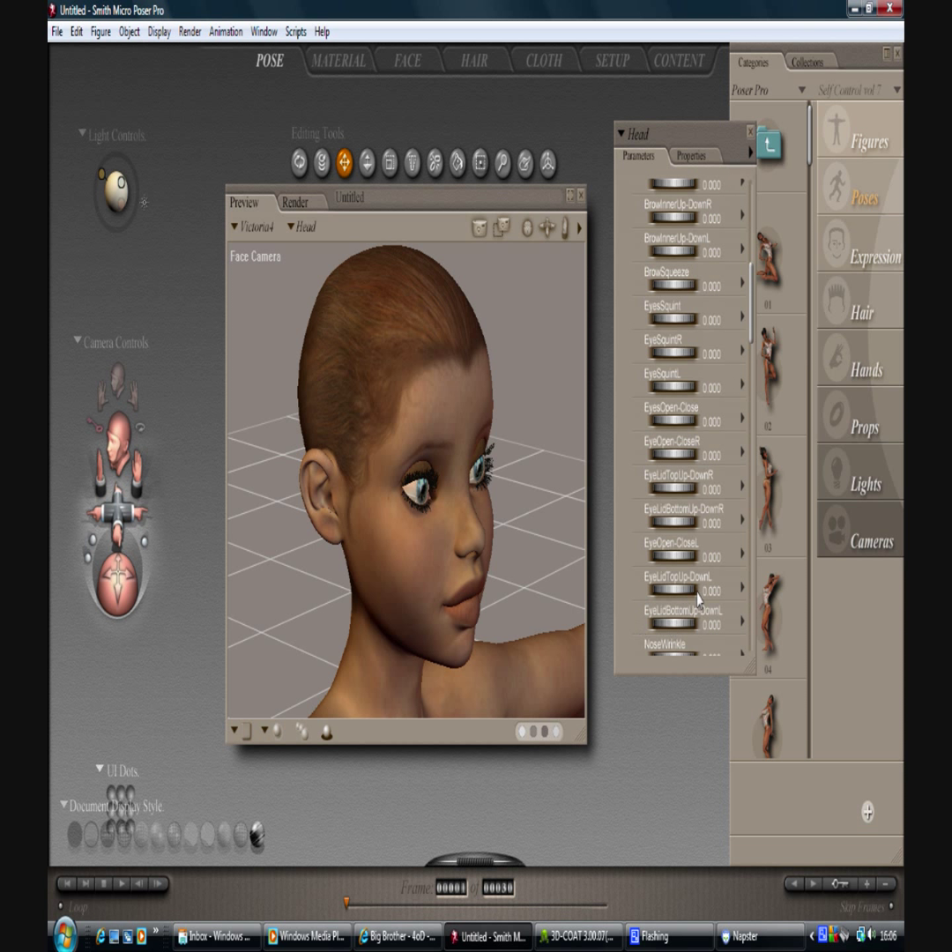
left_click(711, 422)
type("1")
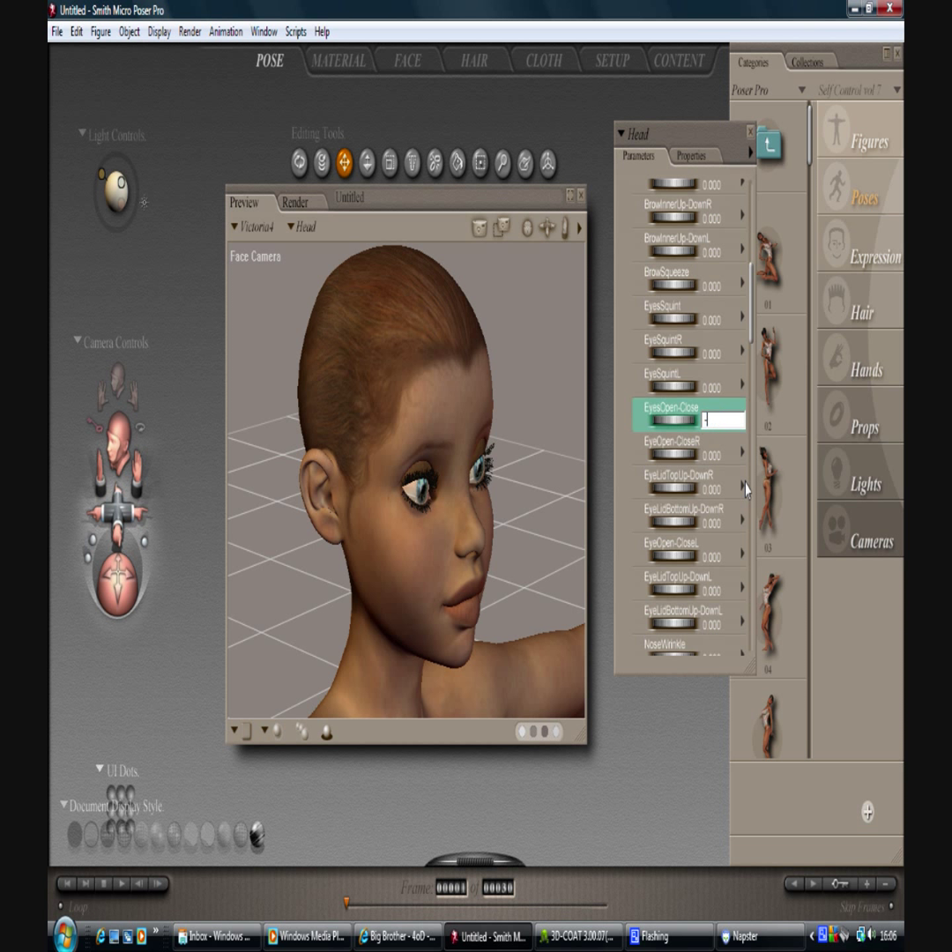
key("Return")
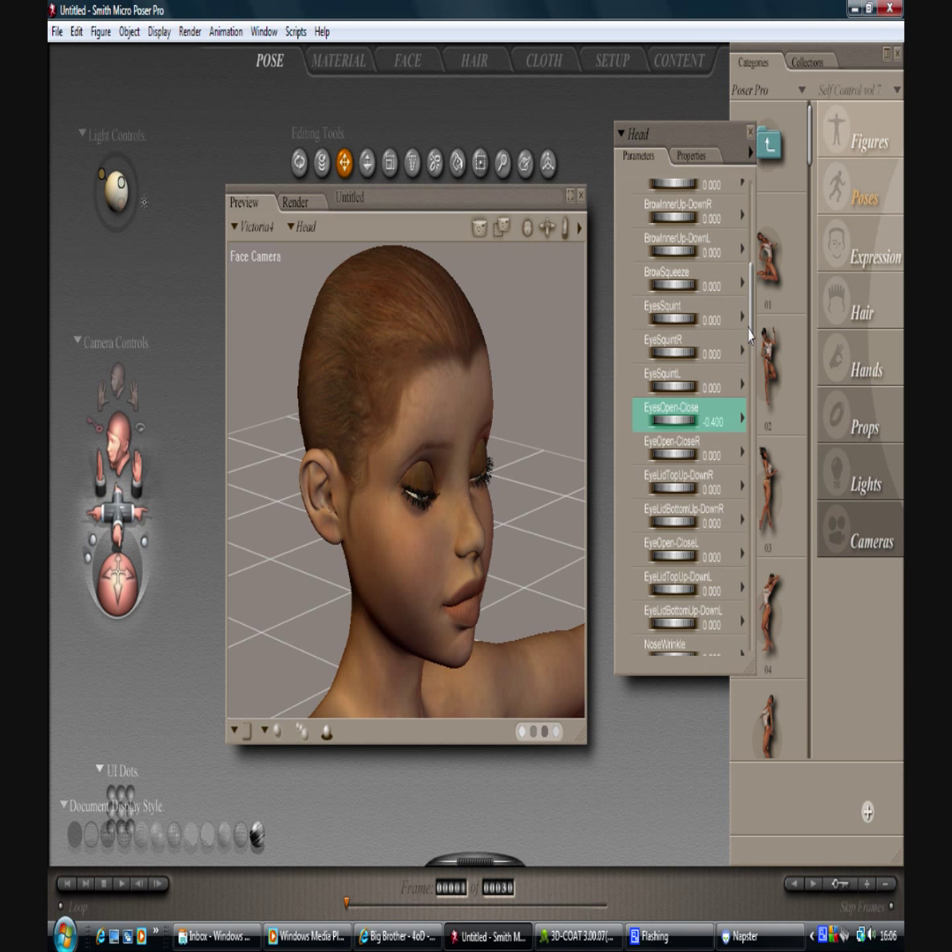
left_click(751, 133)
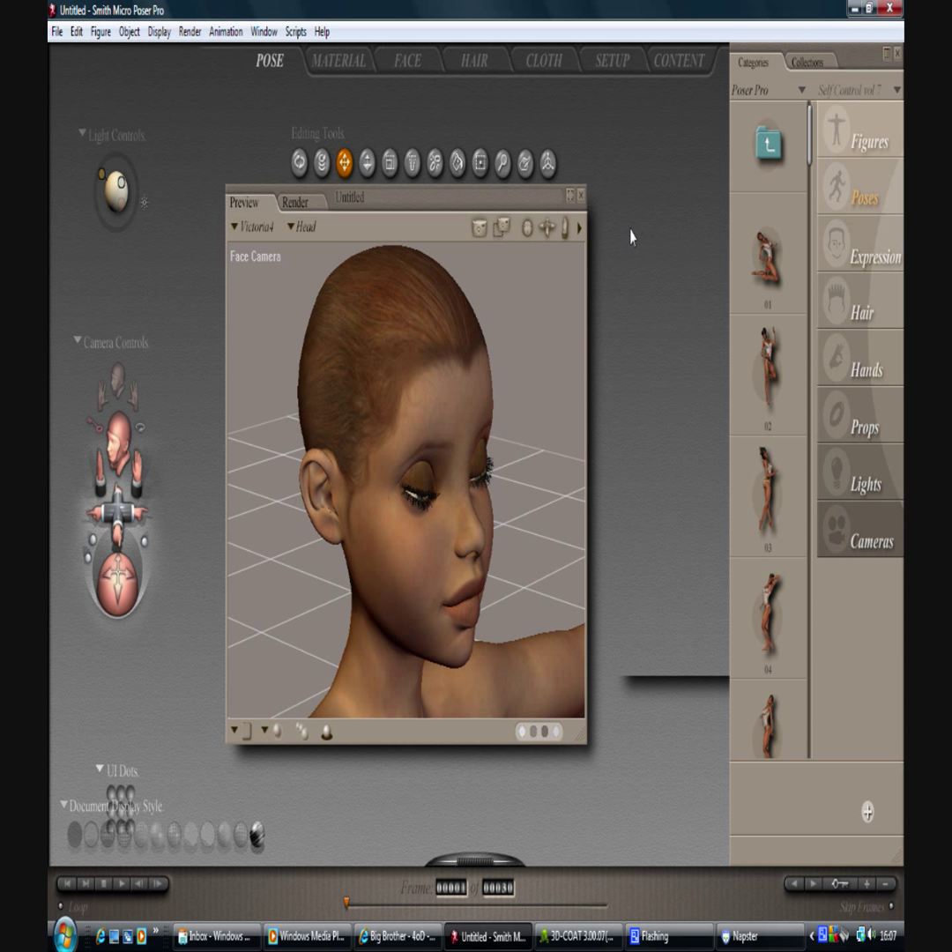
Step: Open the Group Editor for the figure's head and remove all polygons from the head group's selection
left_click_drag(118, 582, 100, 597)
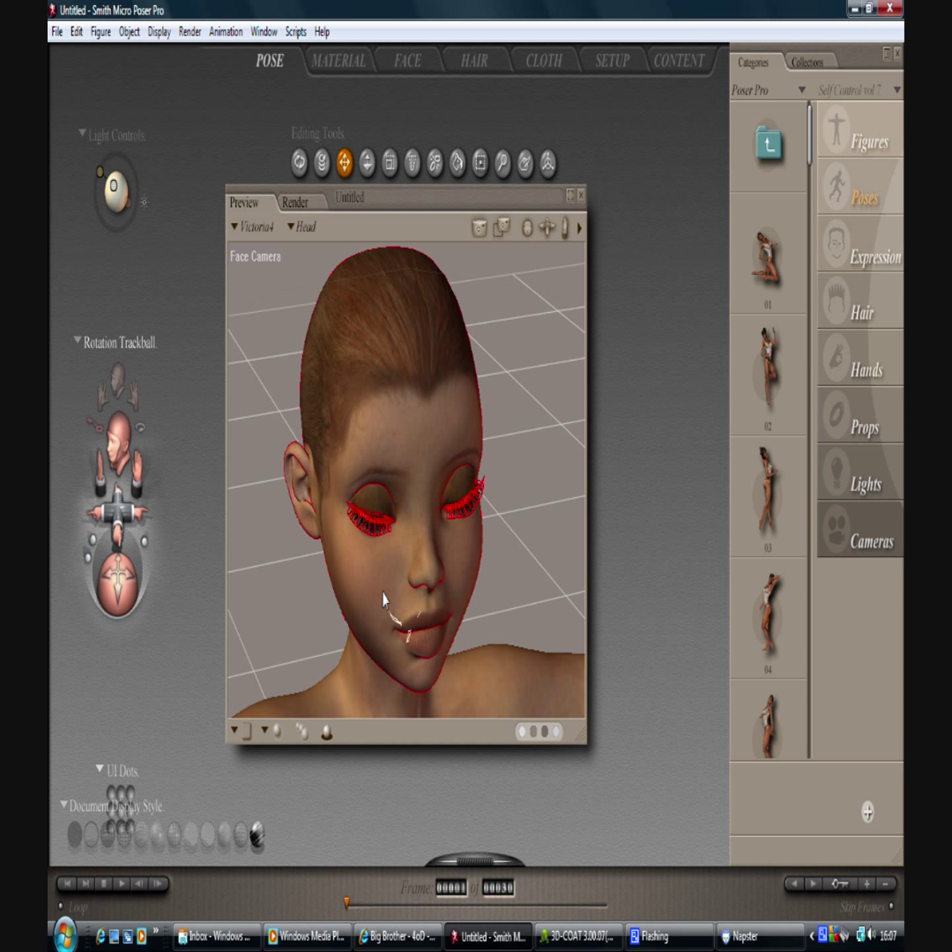
left_click(425, 385)
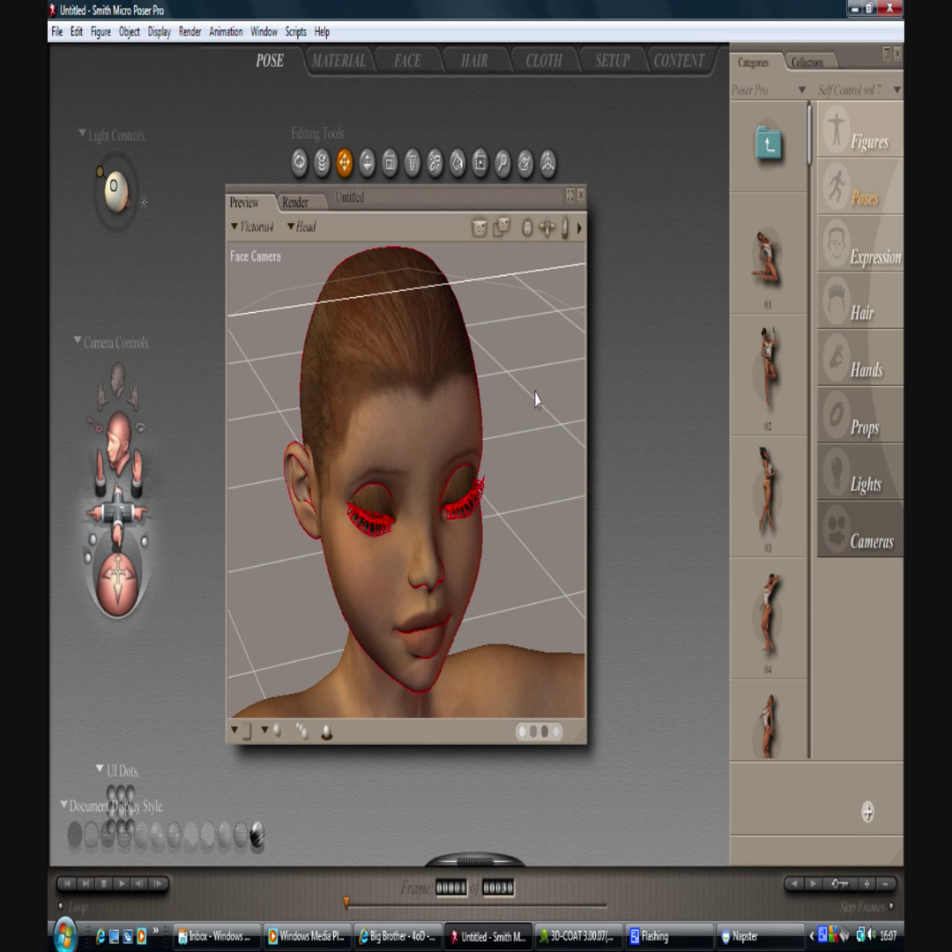
left_click(480, 164)
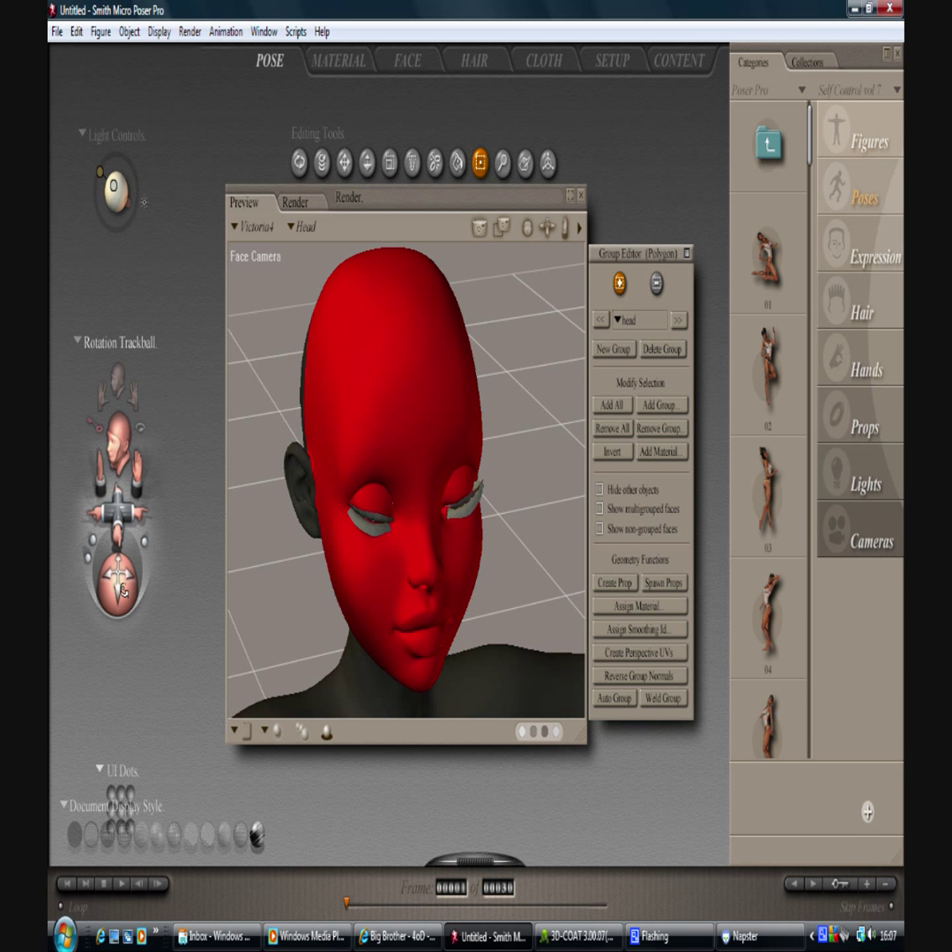
mouse_move(122, 586)
left_mouse_down()
mouse_move(138, 592)
mouse_move(116, 586)
mouse_move(132, 590)
mouse_move(123, 582)
left_mouse_up()
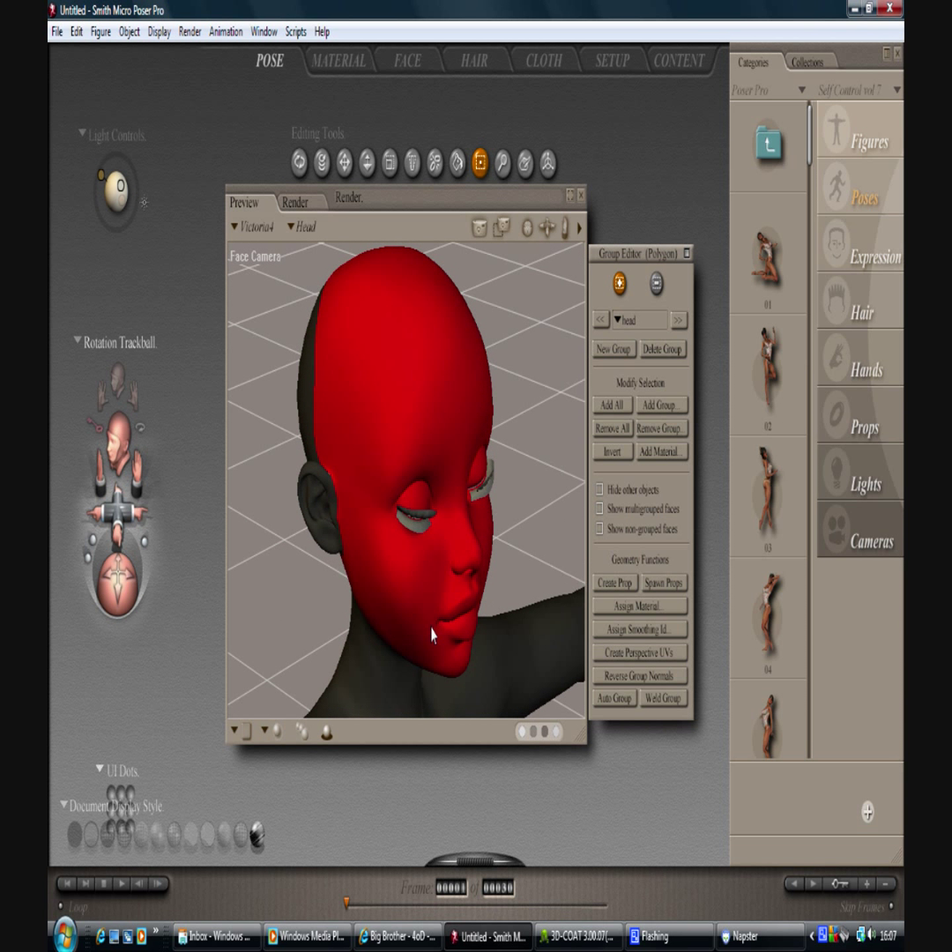
left_click(610, 432)
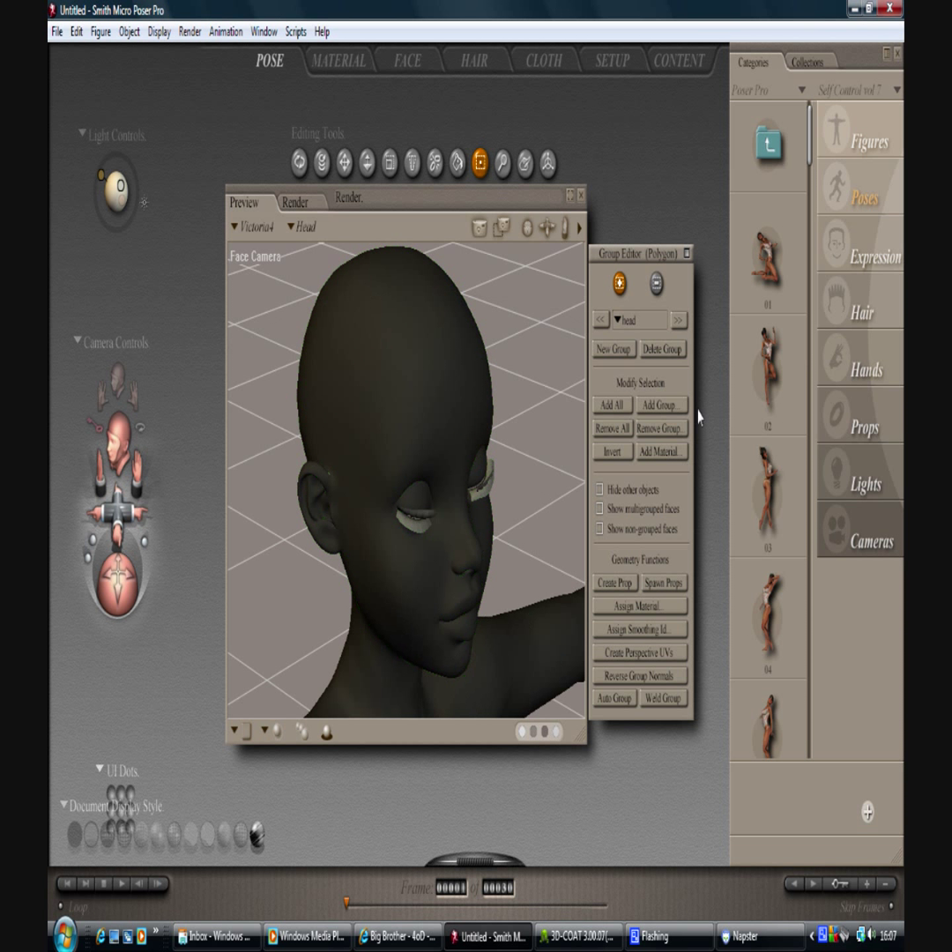
Step: Add the polygons of the 1_SkinFace material to the head group's selection
left_click(660, 452)
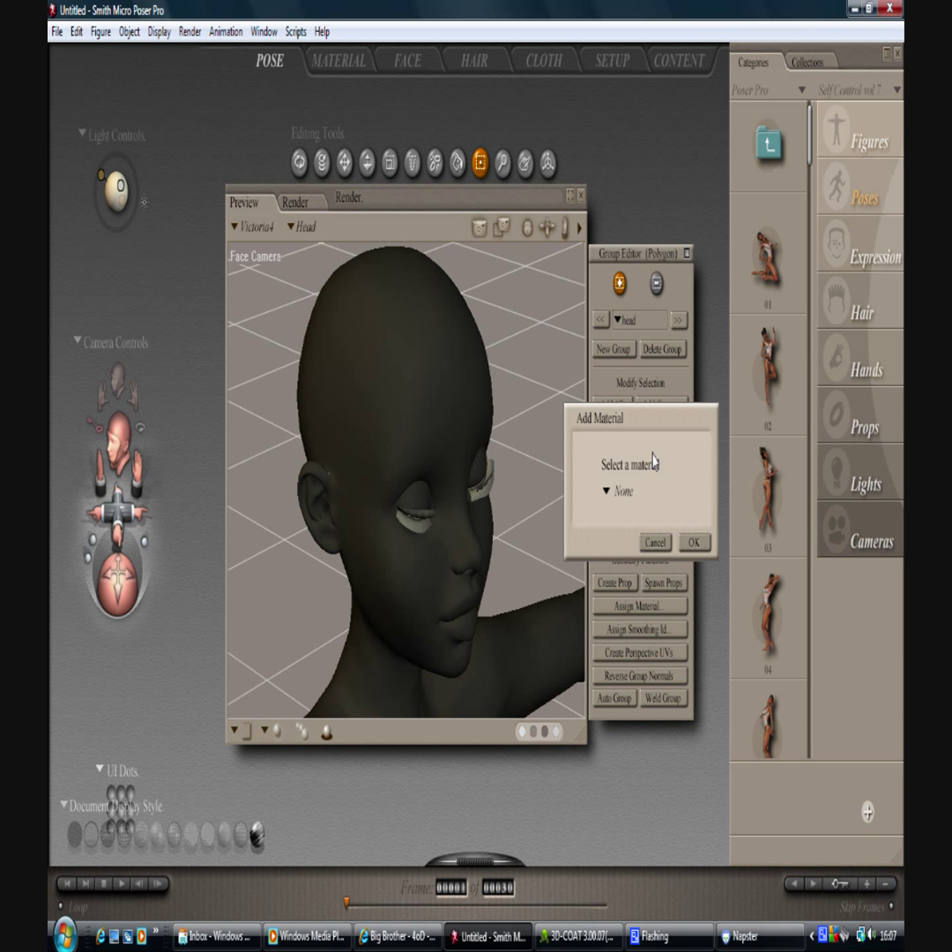
left_click(612, 494)
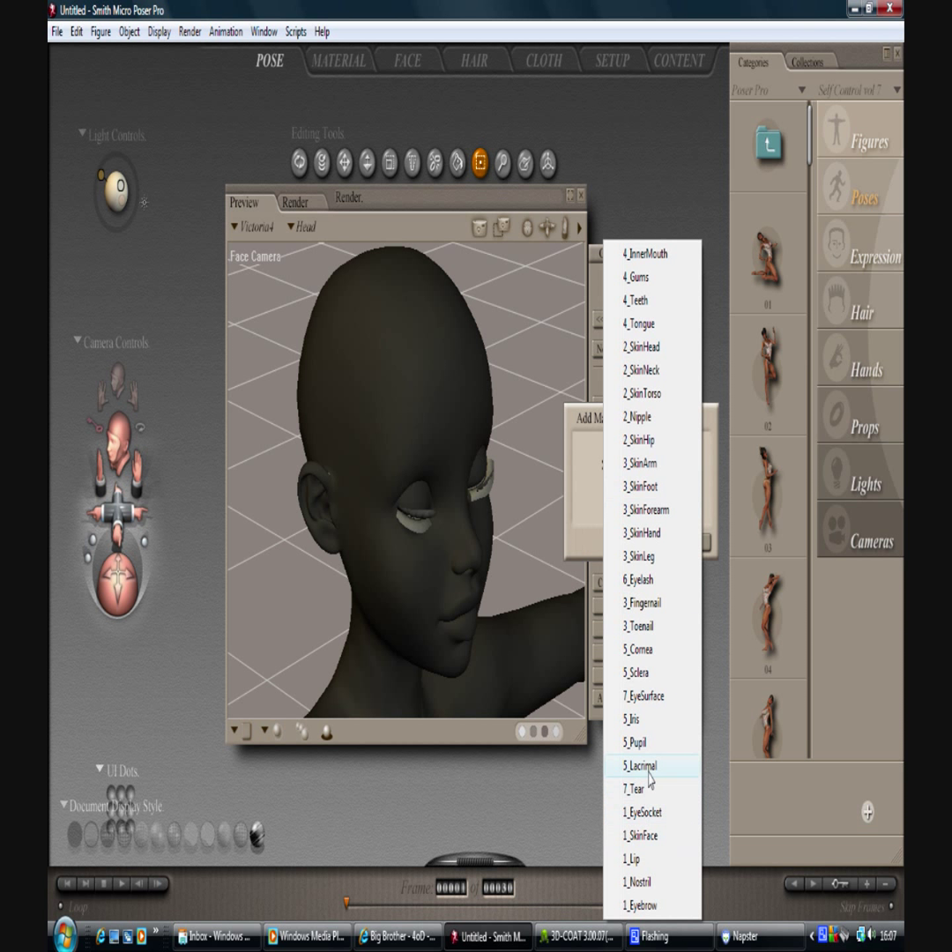
left_click(642, 835)
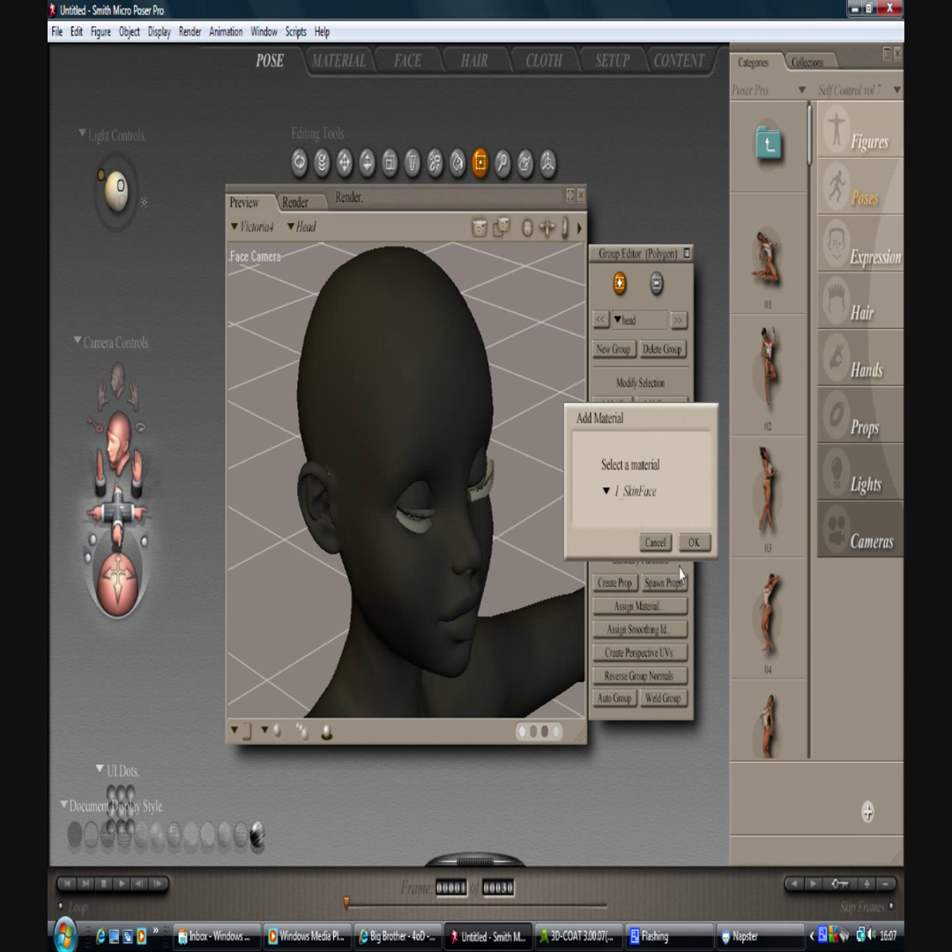
left_click(693, 543)
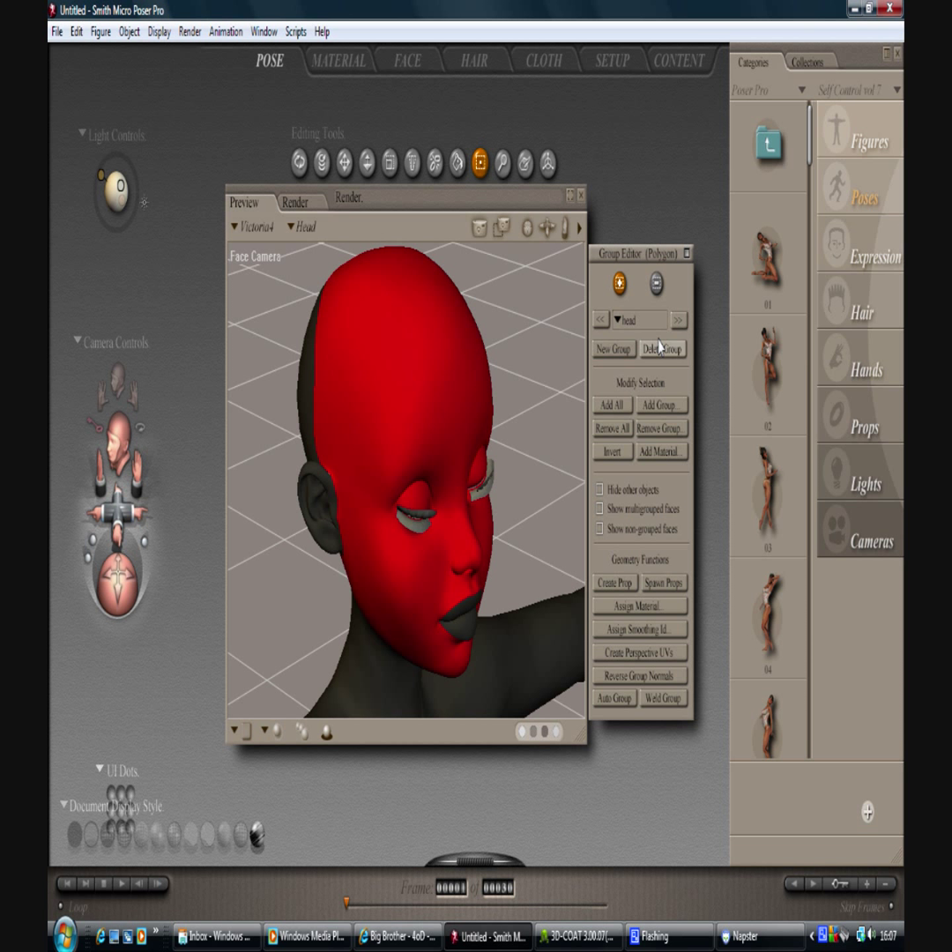
Step: Add the polygons of the 1_Lip material to the head group's selection
left_click(658, 452)
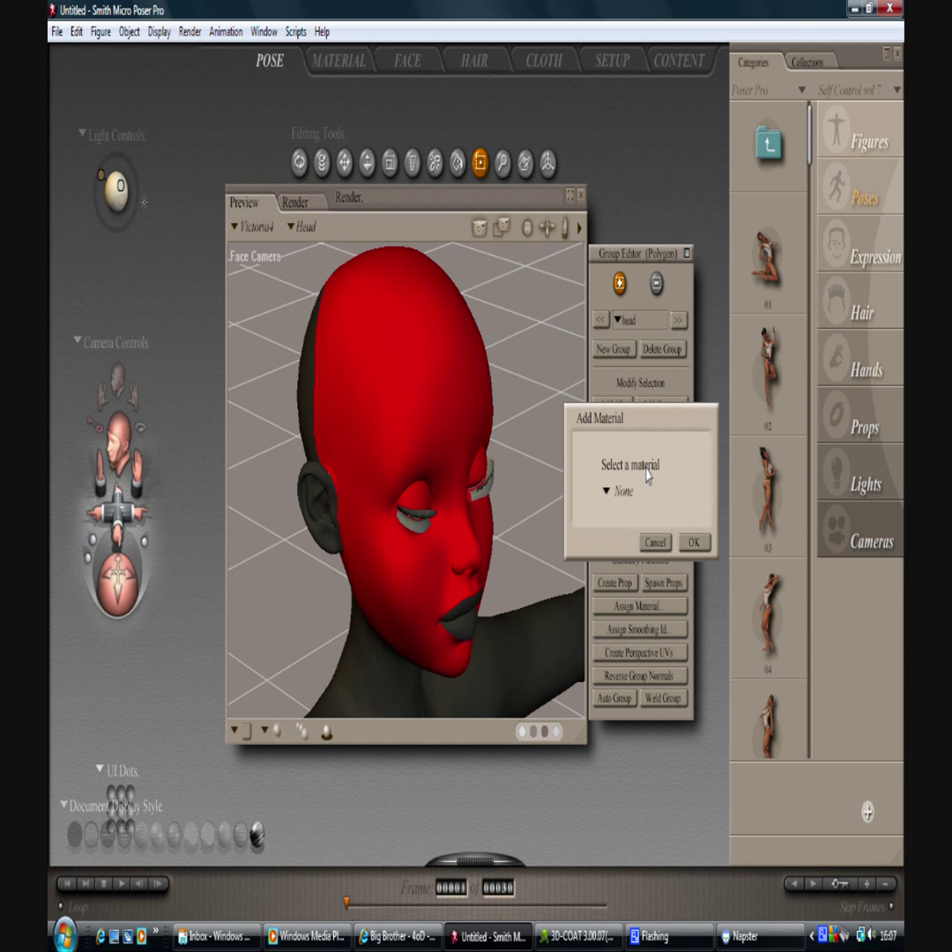
left_click(628, 494)
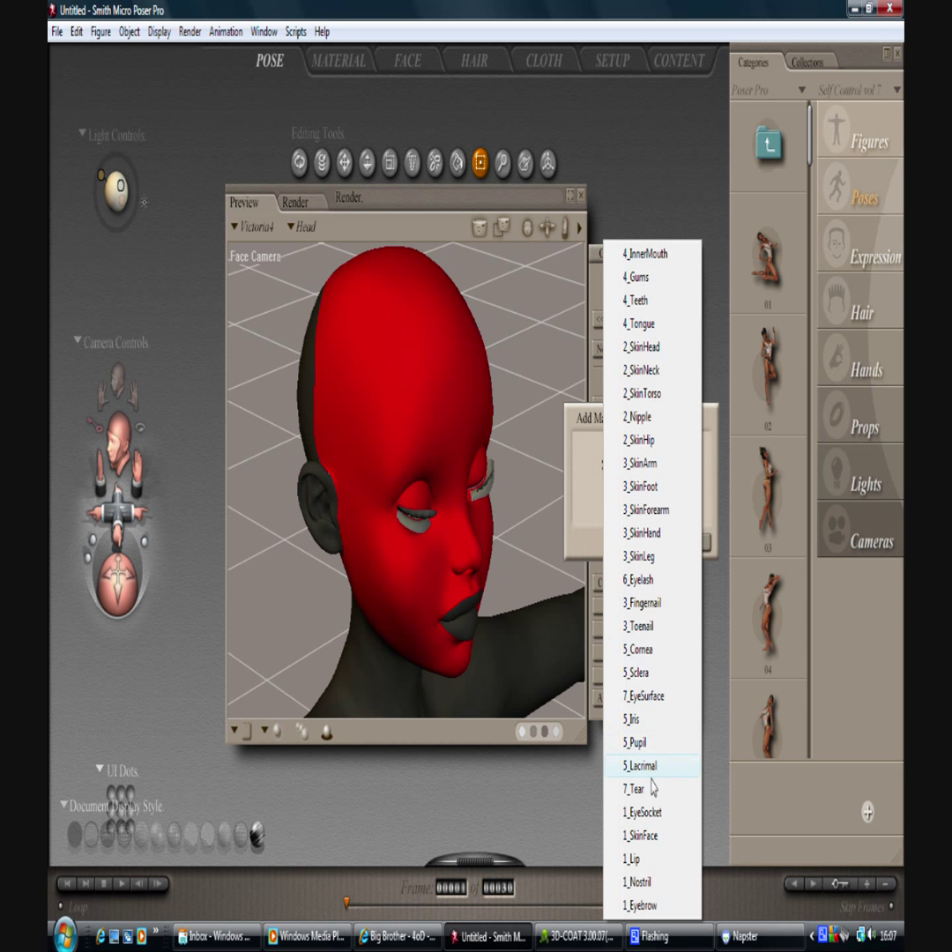
left_click(643, 859)
left_click(692, 544)
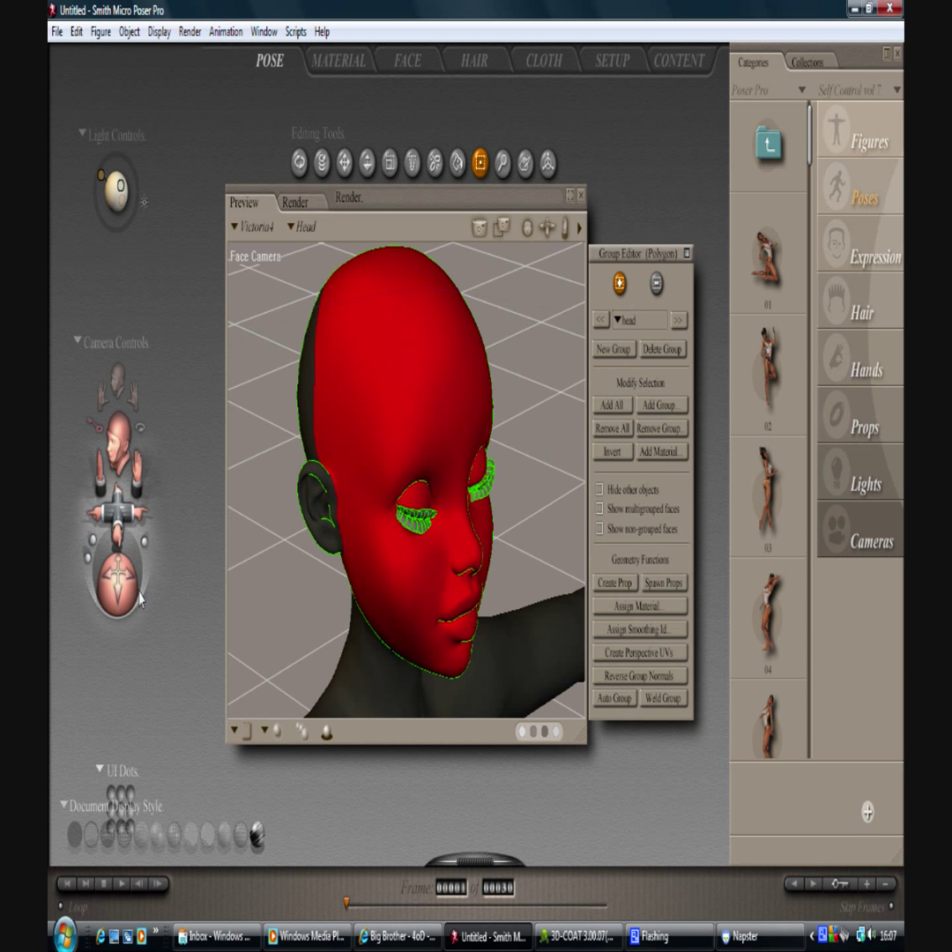
left_click_drag(108, 587, 117, 608)
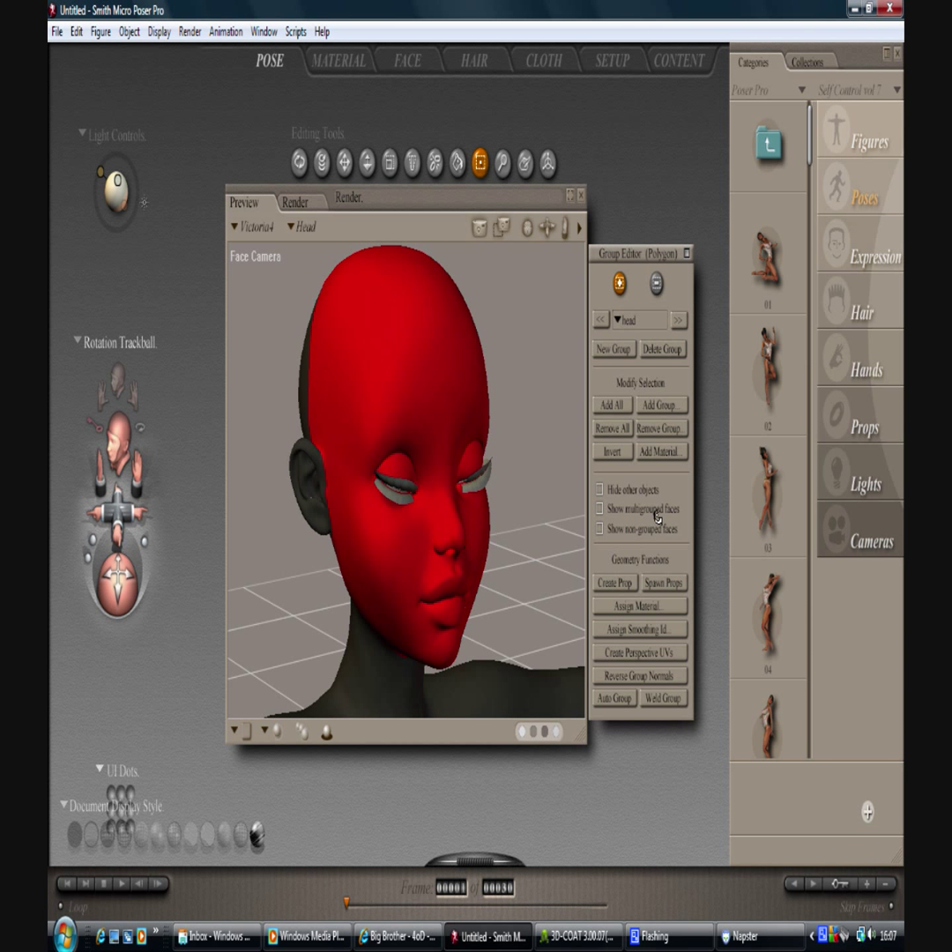
left_click(659, 451)
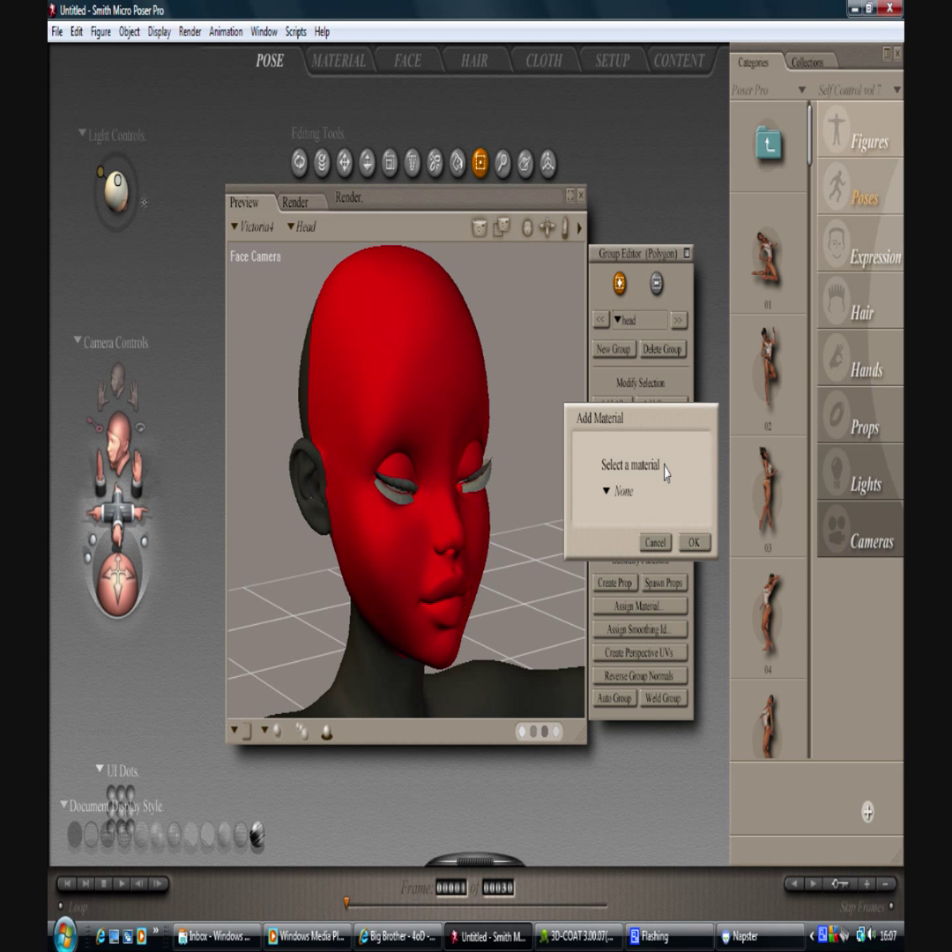
left_click(621, 492)
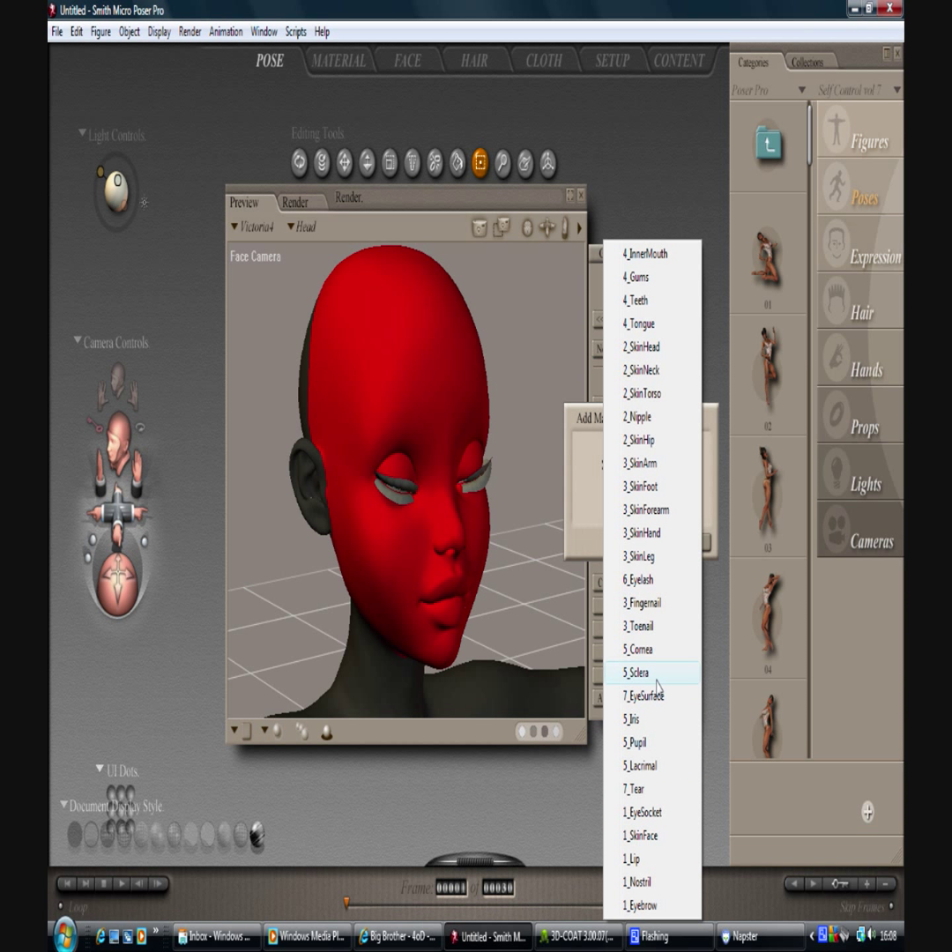
left_click(716, 455)
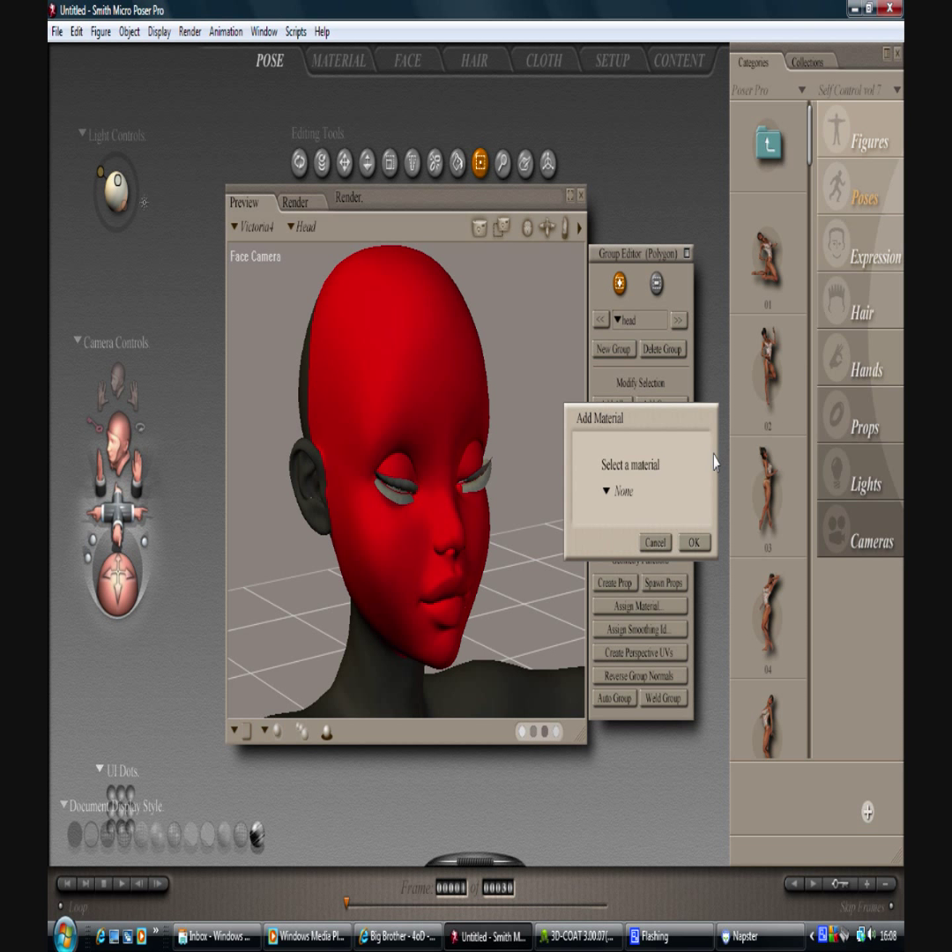
left_click(646, 540)
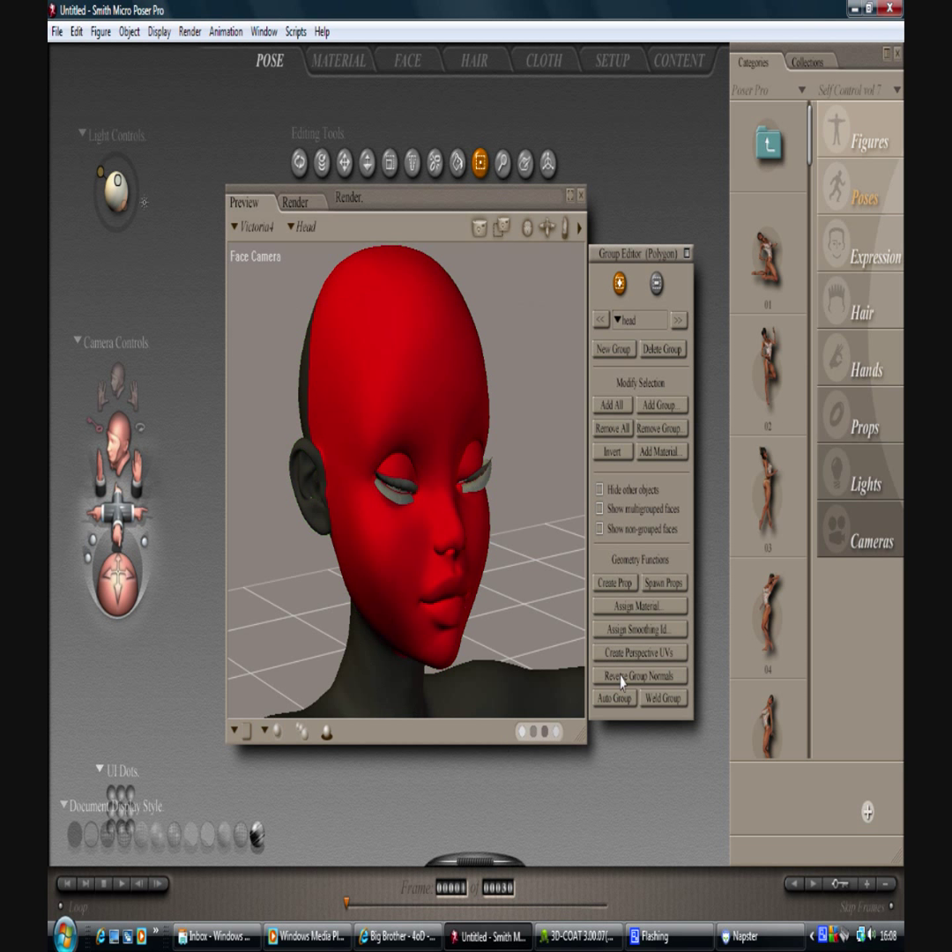
Step: Create a new prop named G4Face from the selected face and lip polygons, and close the Group Editor
left_click(604, 589)
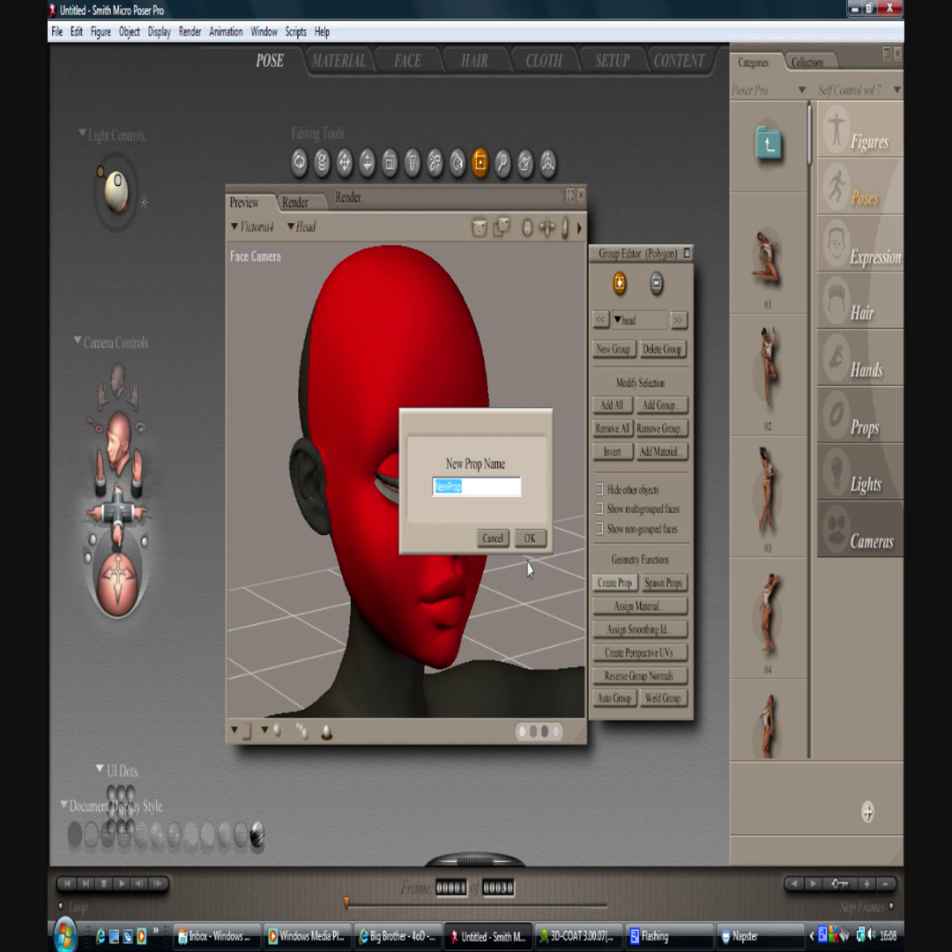
type("G4Face")
key("Return")
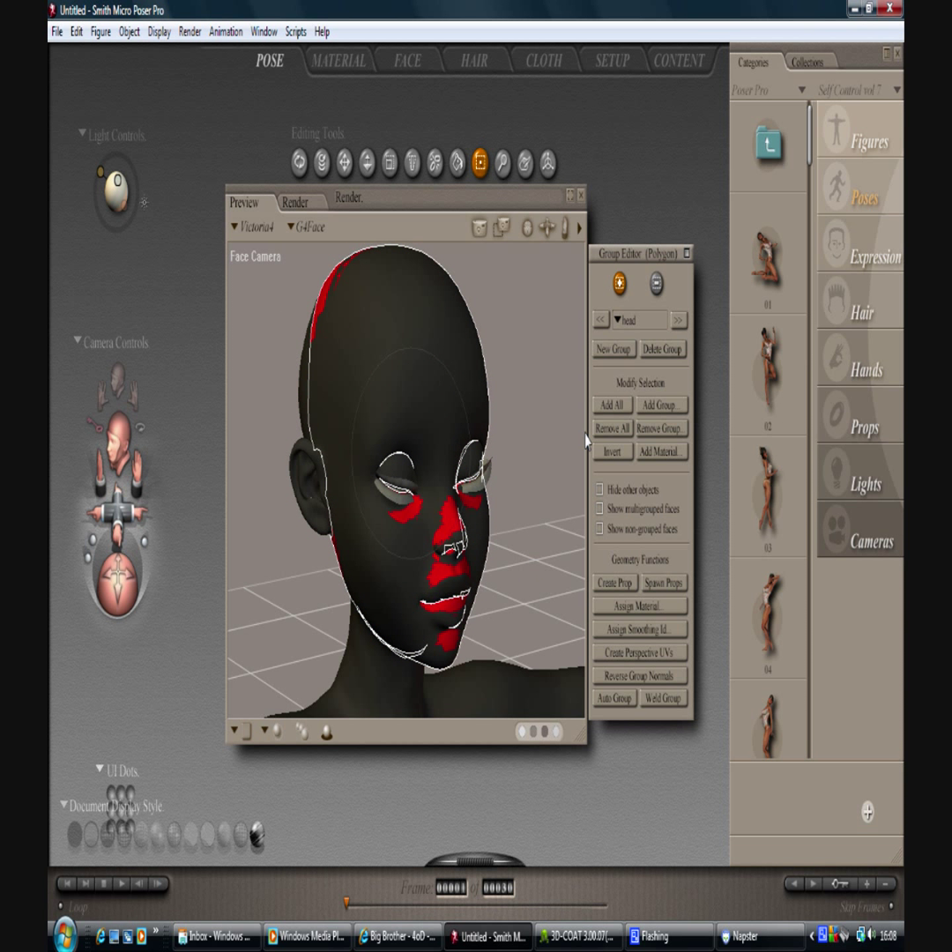
left_click(687, 255)
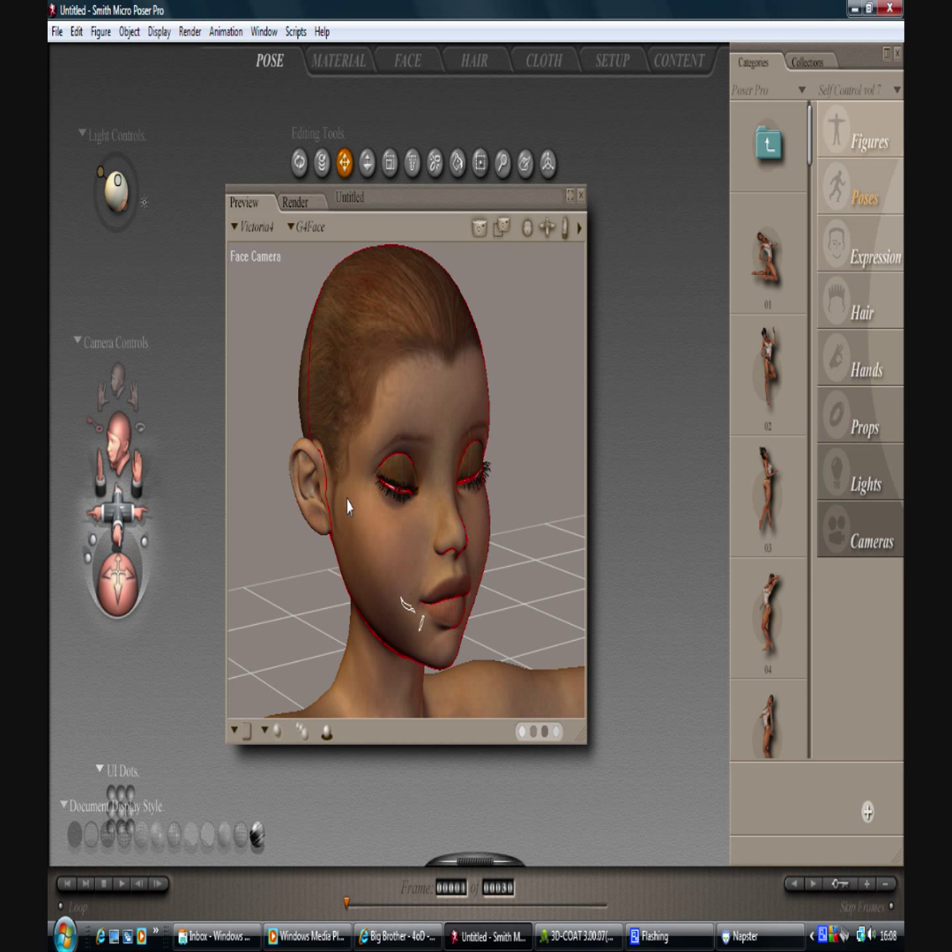
Step: Delete the Victoria4 figure from the scene, keeping only the G4Face prop
left_click(385, 688)
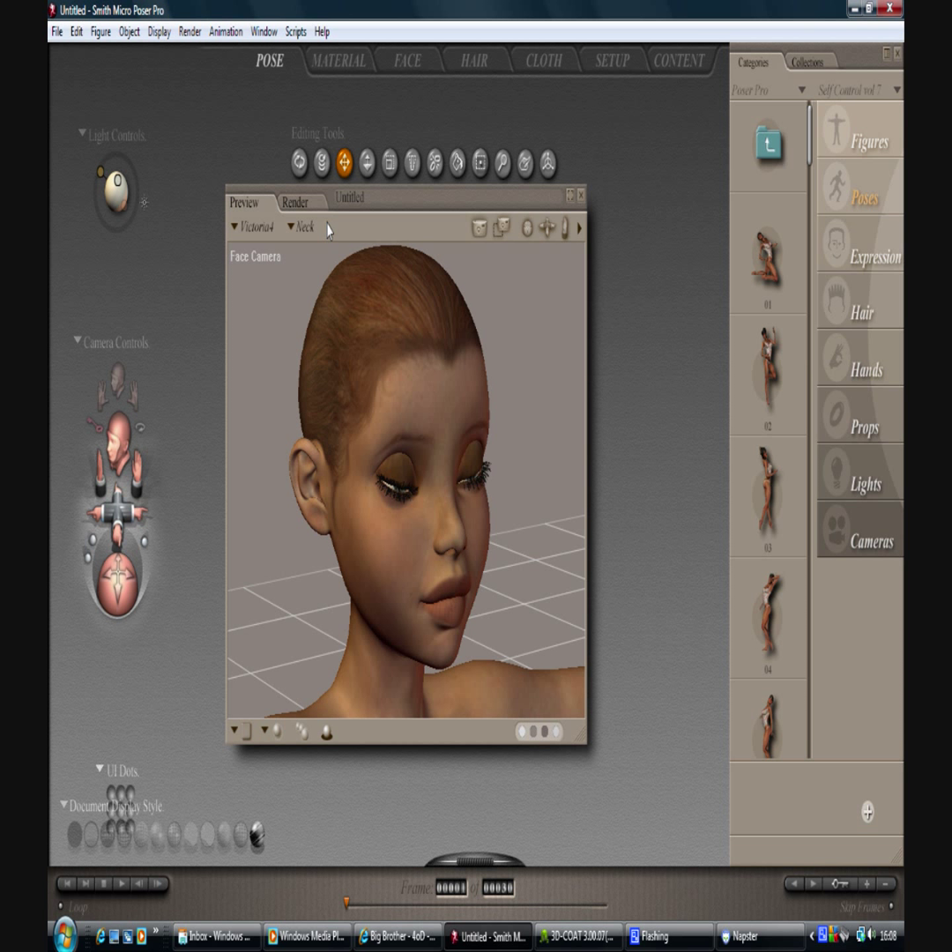
key("Delete")
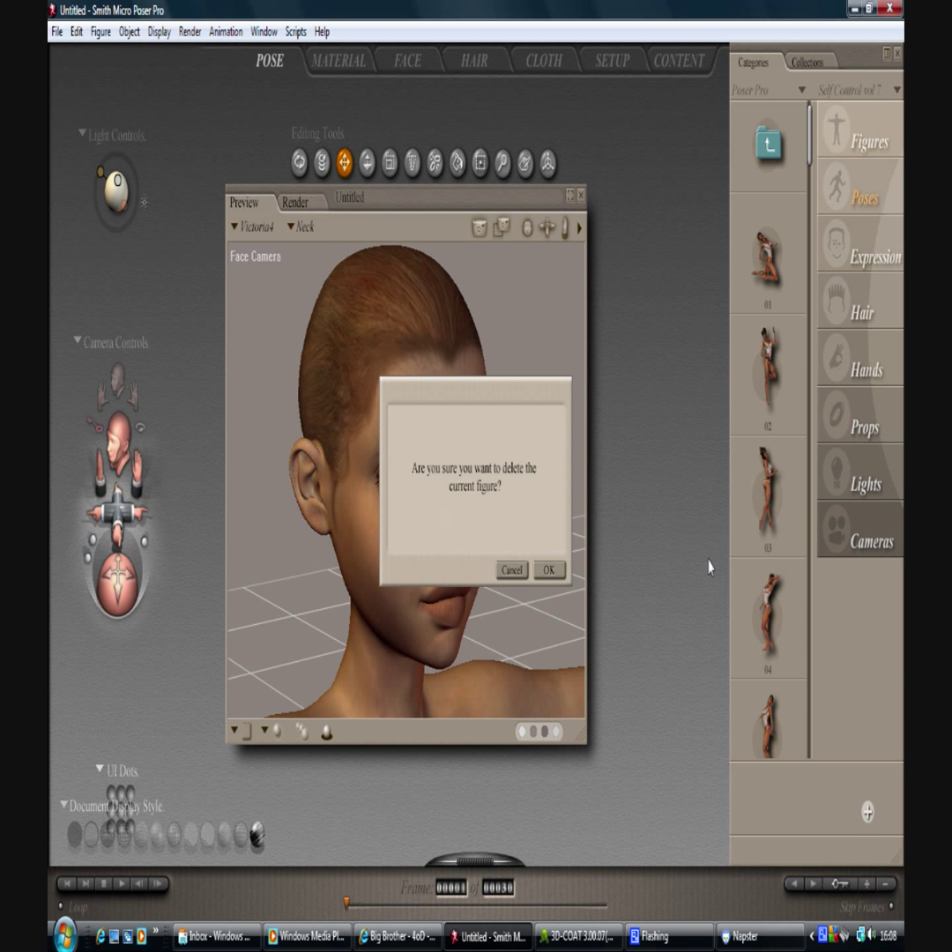
left_click(553, 572)
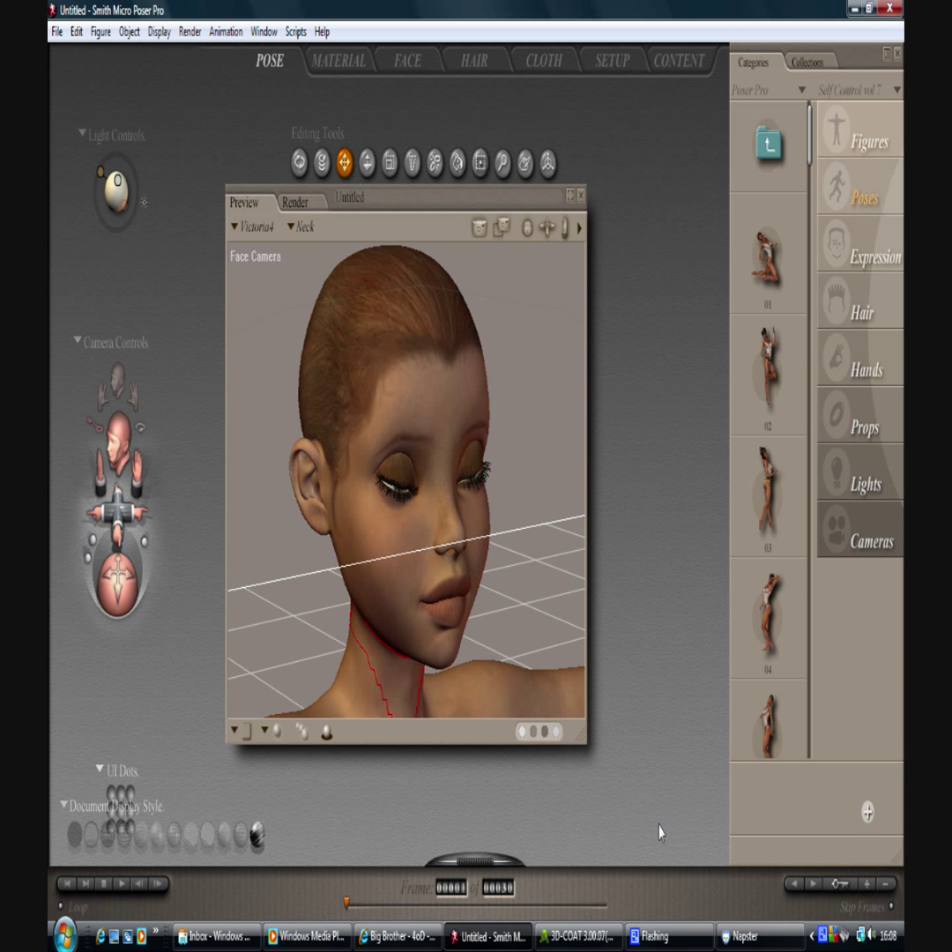
key("Delete")
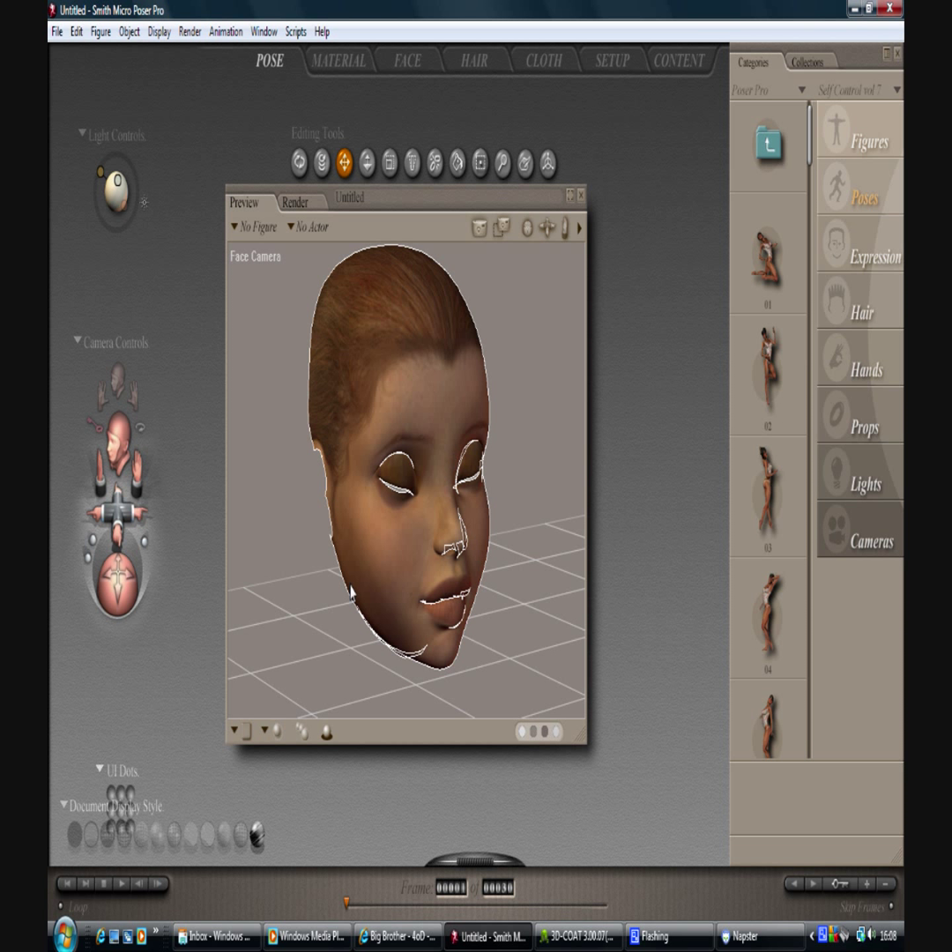
Step: Start a Wavefront OBJ export of the scene for a single frame
left_click(56, 30)
mouse_move(85, 259)
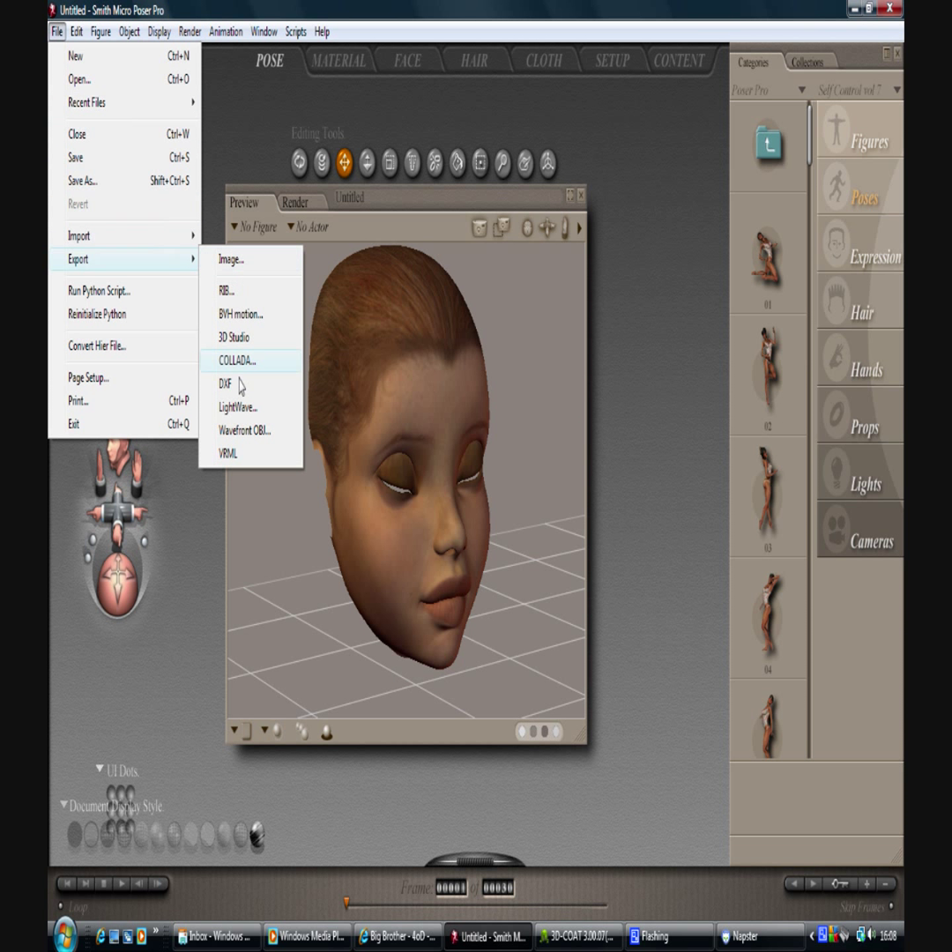
left_click(241, 432)
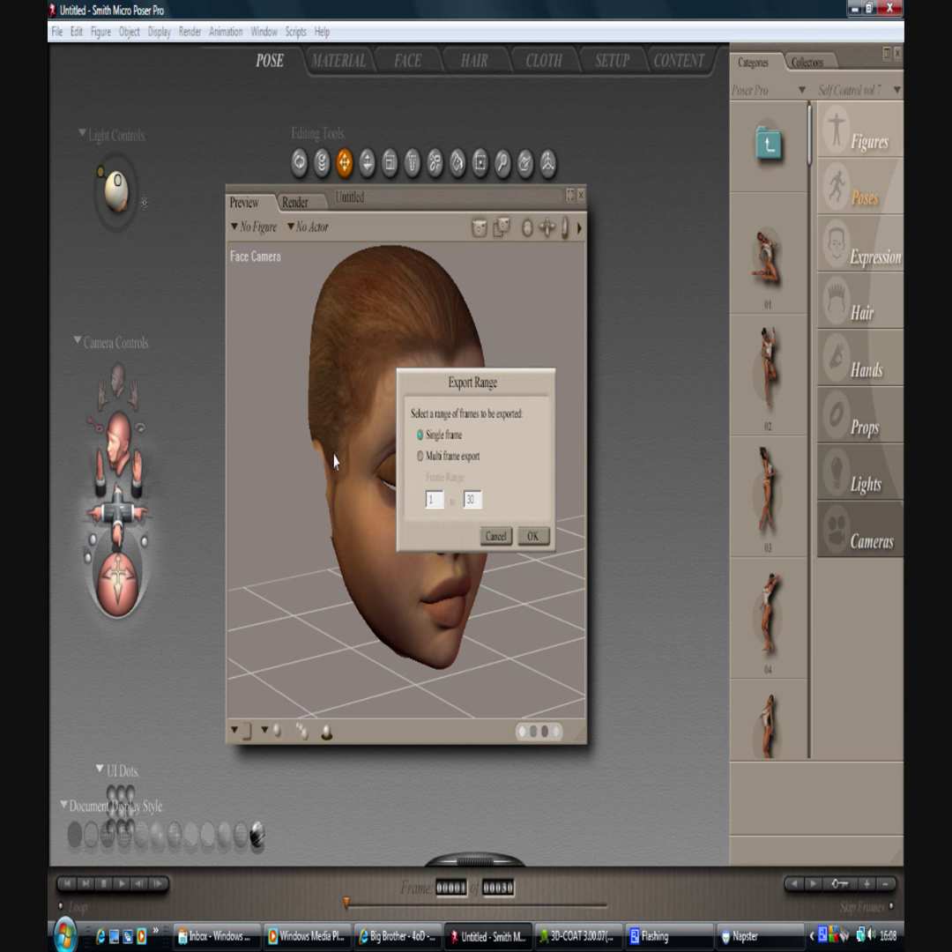
left_click(535, 535)
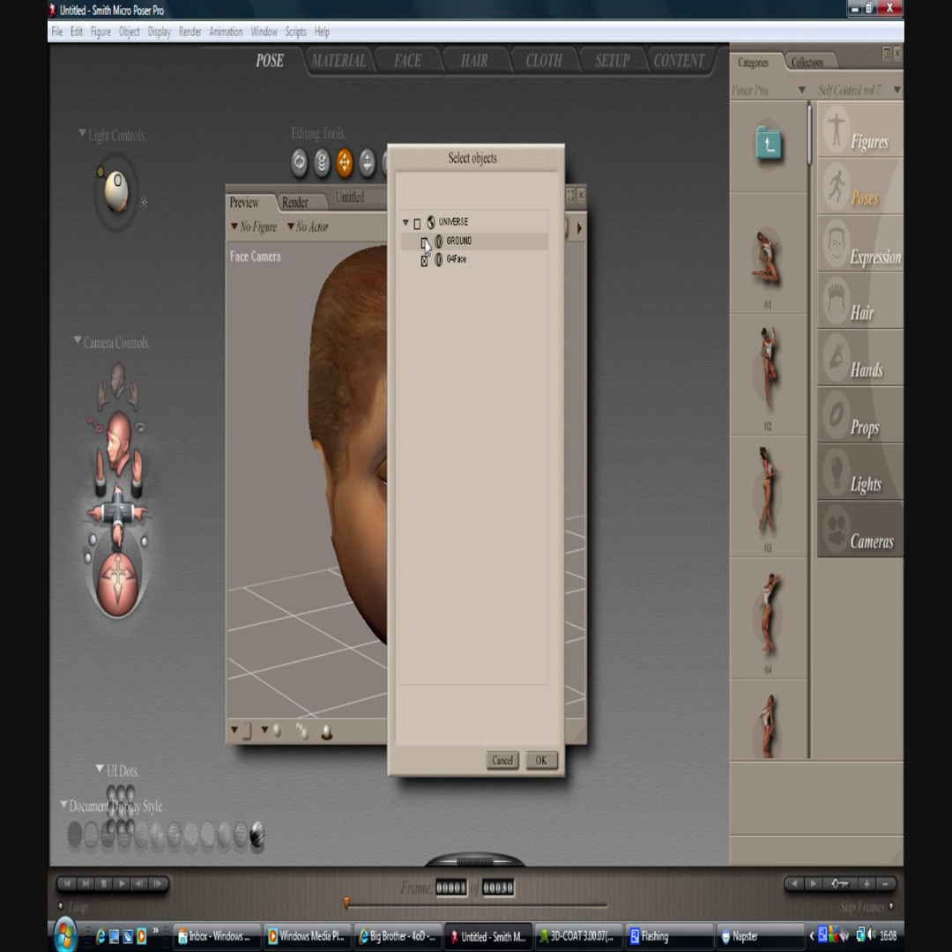
Step: Exclude GROUND so only G4Face is exported, and accept the options with welded body part seams and body part names in polygon groups
left_click(424, 241)
left_click(541, 762)
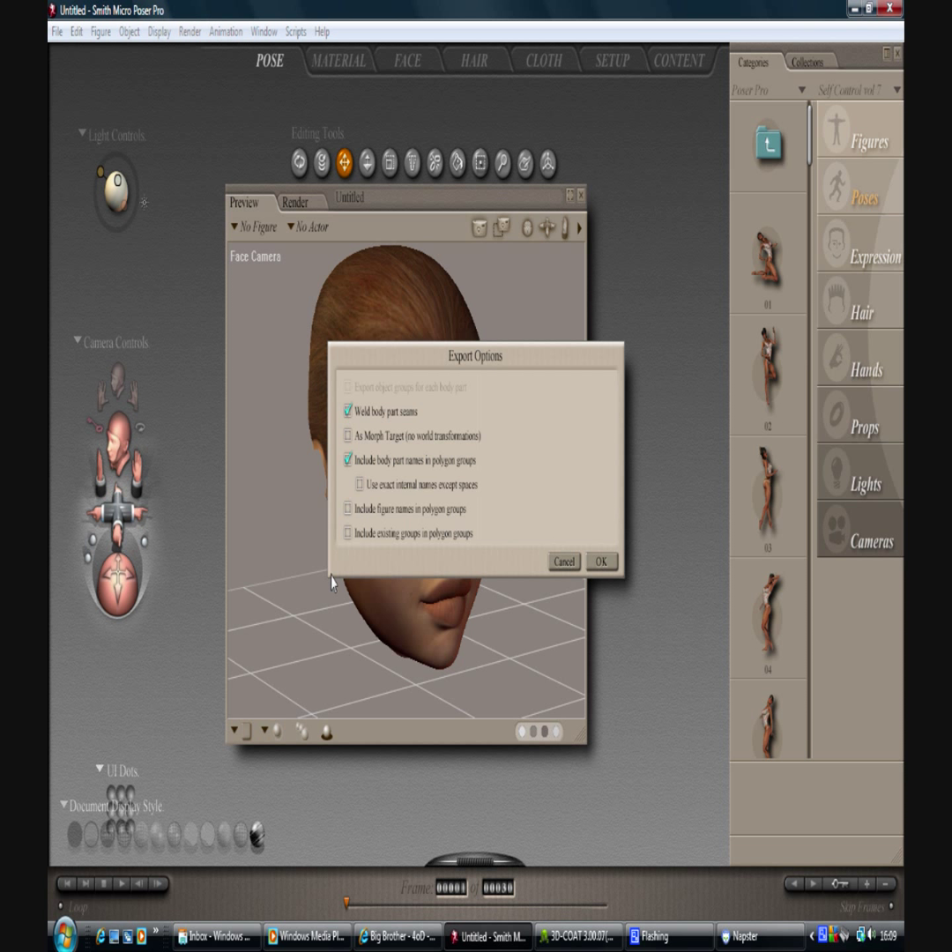
left_click(600, 561)
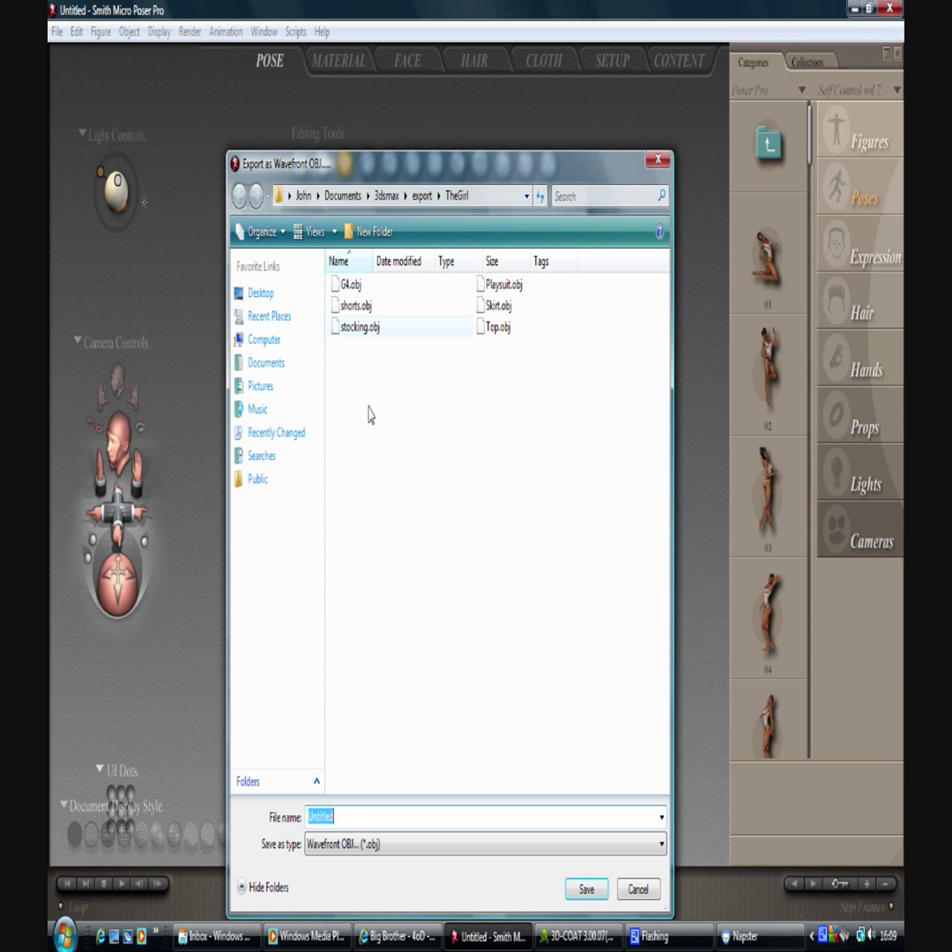
Step: Save the export as G4Face.obj in the TheGirl folder, basing the name on the existing G4.obj
left_click(351, 285)
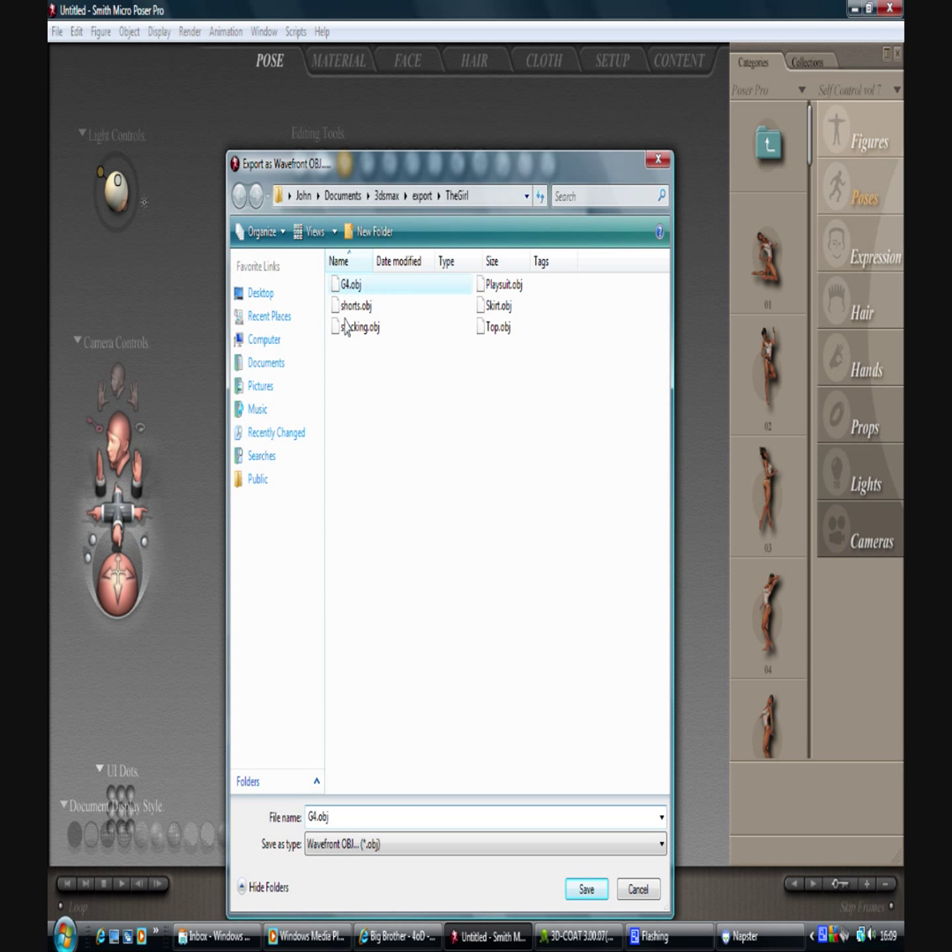
left_click(314, 817)
left_click(317, 818)
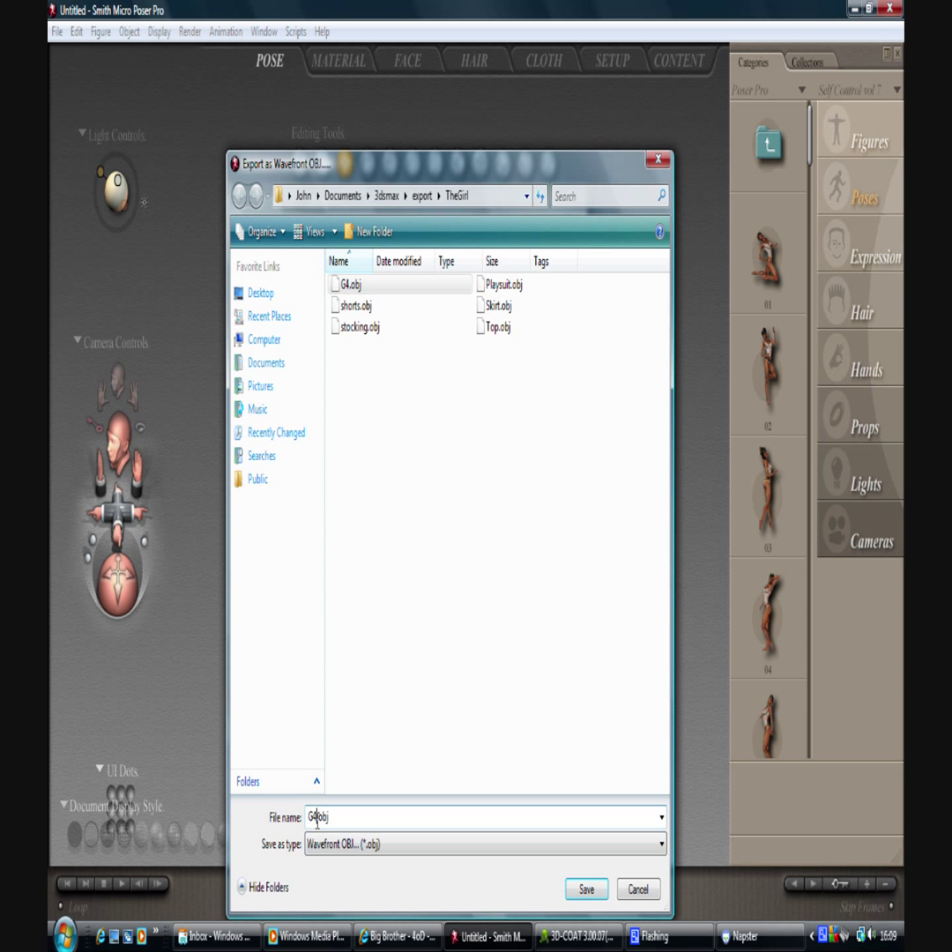
type("Fac")
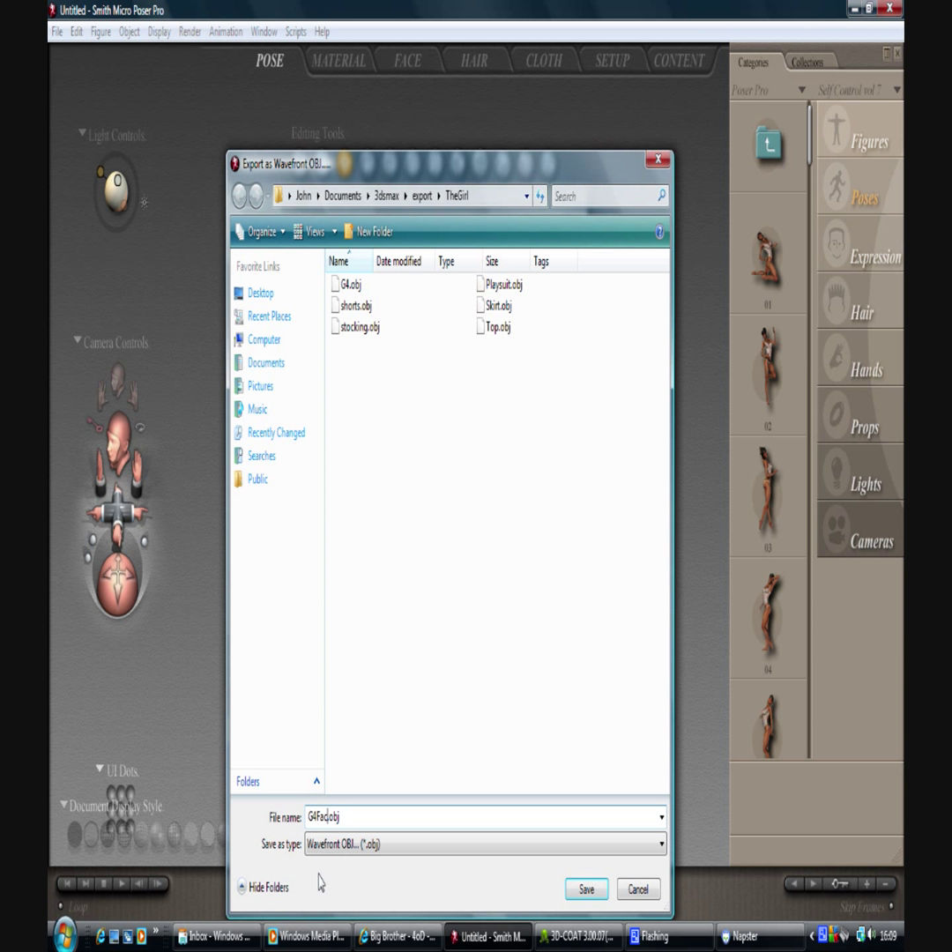
type("e")
key("Return")
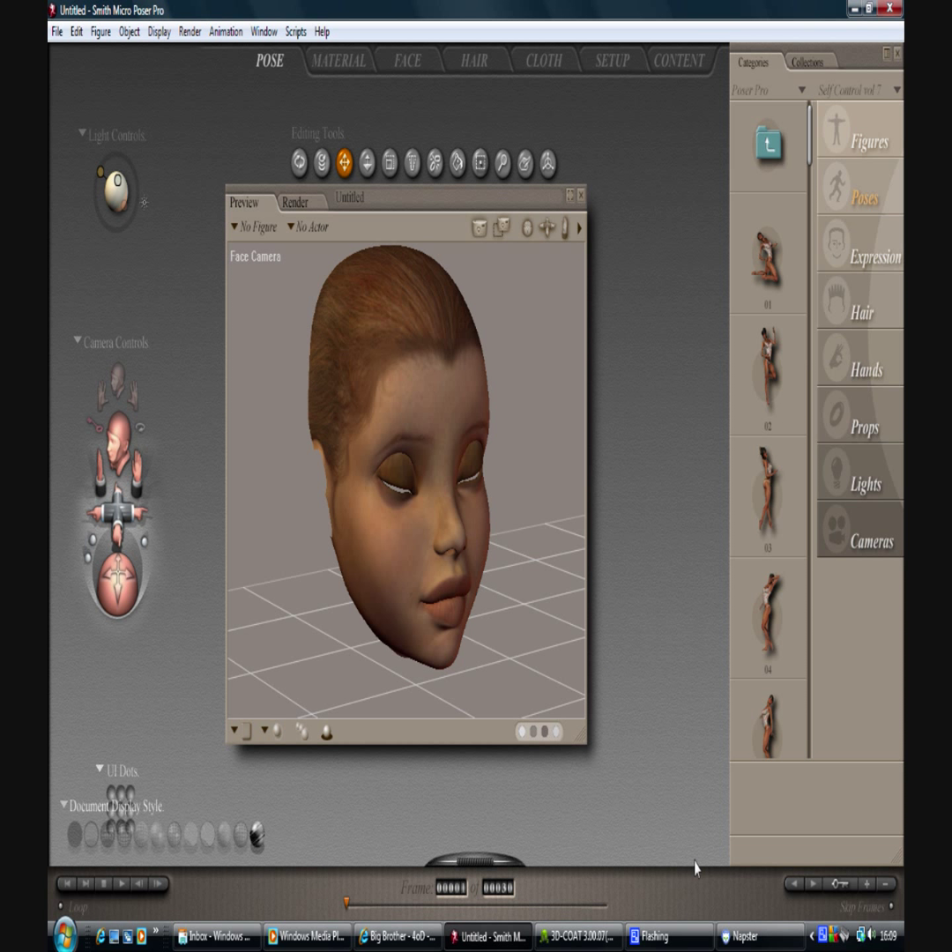
right_click(823, 936)
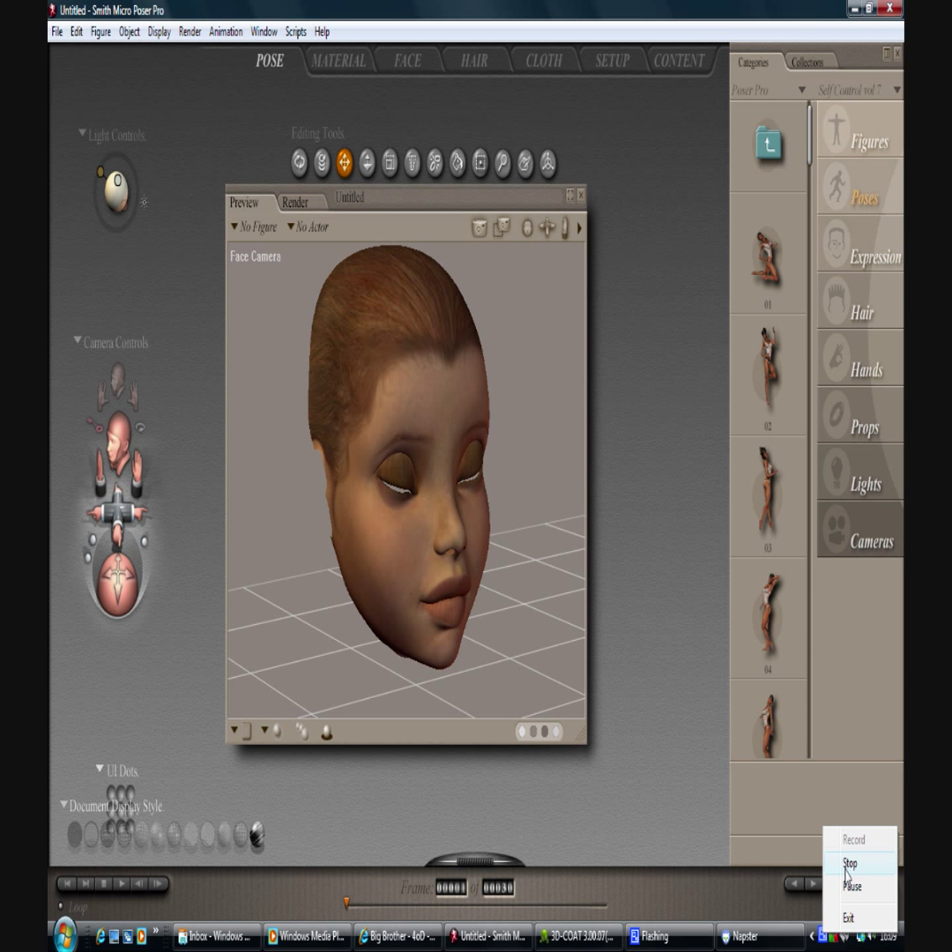